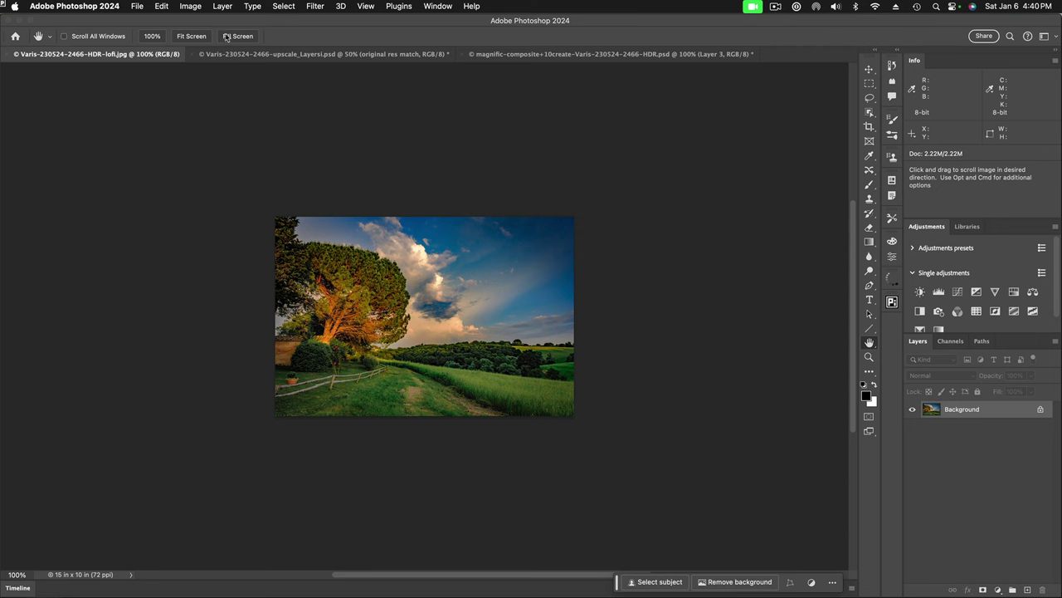
Resample the landscape to 400% (4320 × 2880 px) using Preserve Details 2.0 in Image Size.
{"action": "left_click", "coordinate": [192, 7]}
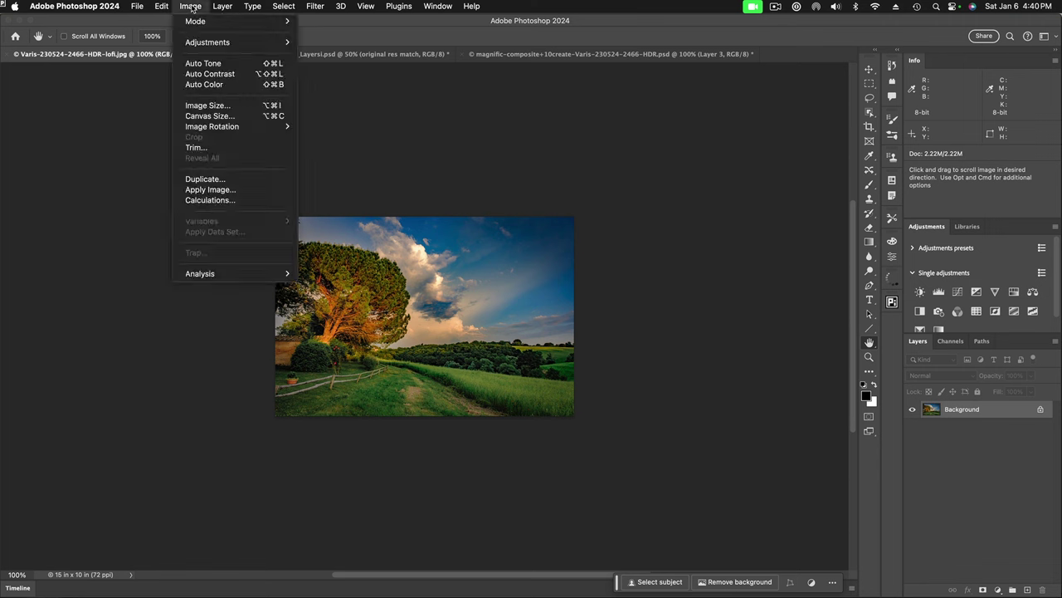
{"action": "left_click", "coordinate": [201, 106]}
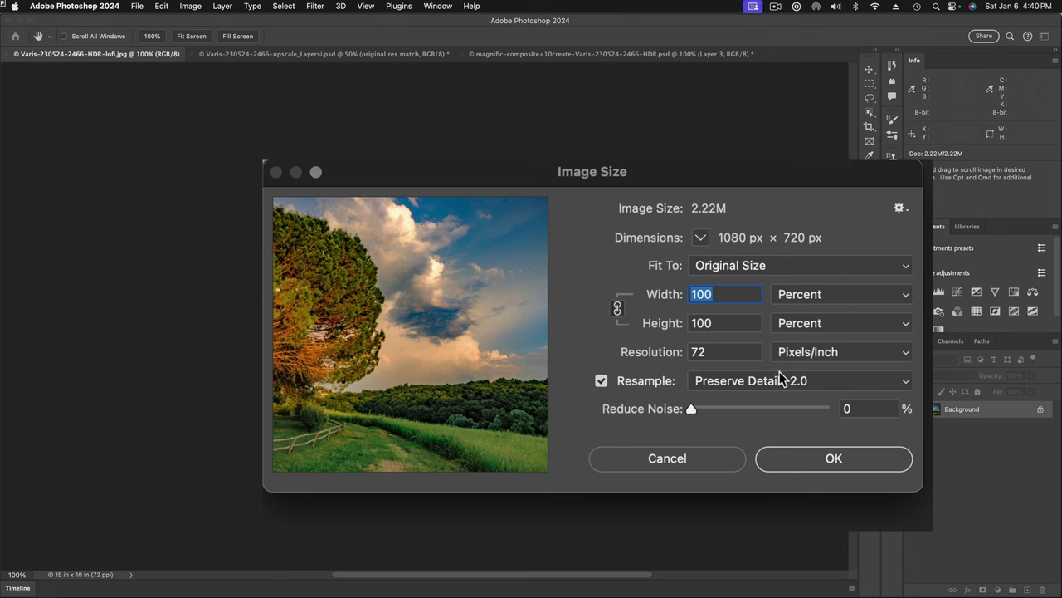
{"action": "left_click", "coordinate": [826, 380]}
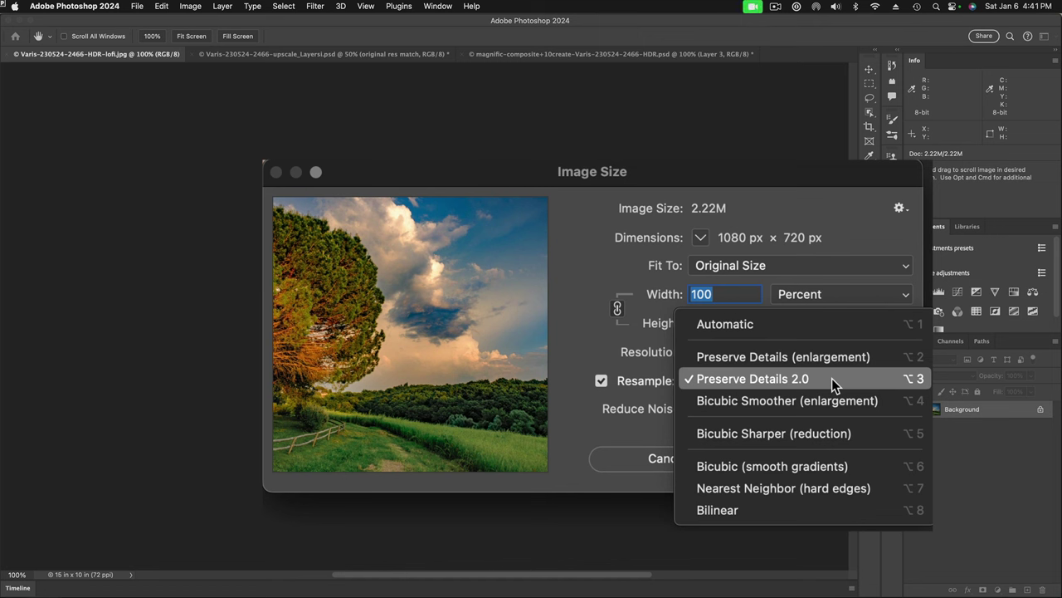
{"action": "left_click", "coordinate": [831, 377]}
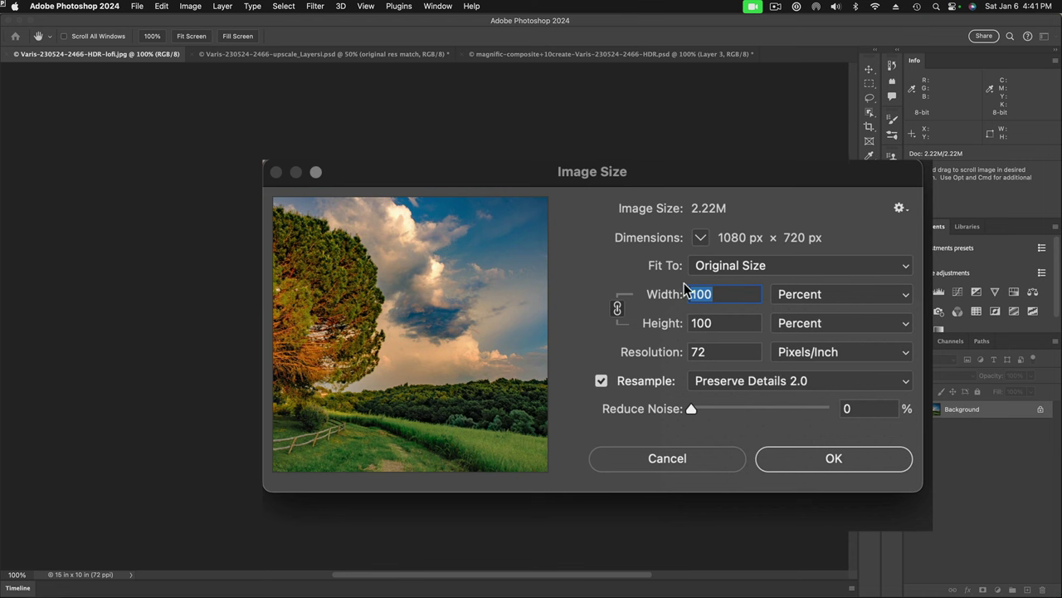
{"action": "type", "text": "400"}
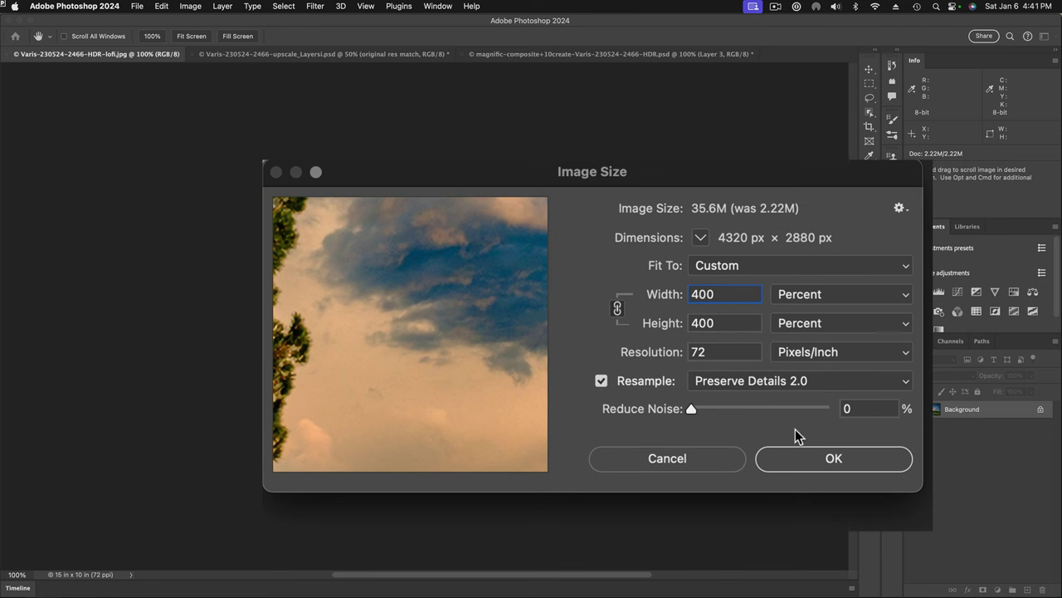
{"action": "left_click", "coordinate": [802, 463]}
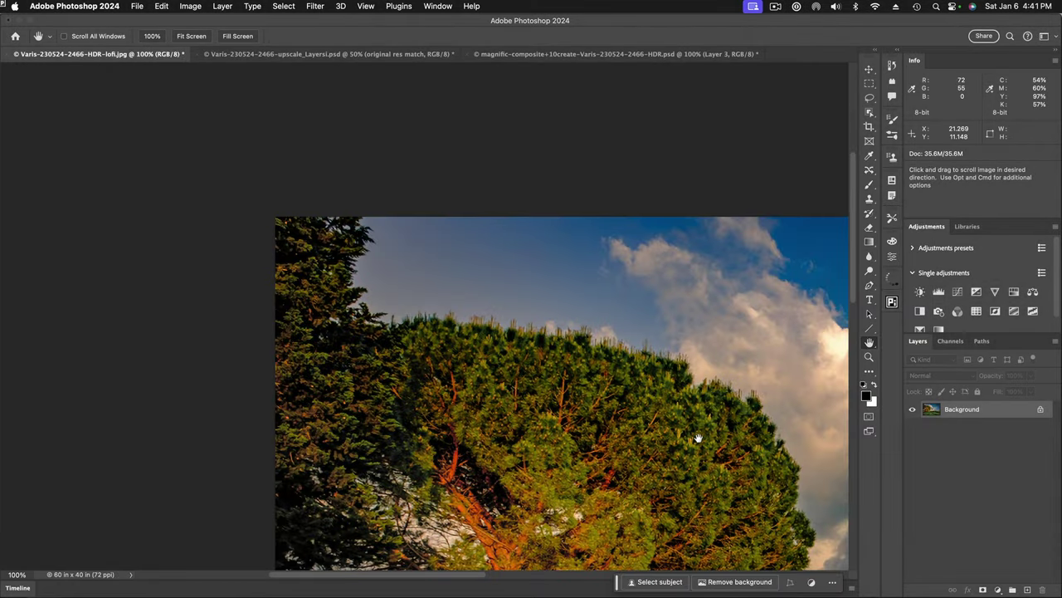
{"action": "left_click_drag", "start_coordinate": [698, 438], "coordinate": [450, 240]}
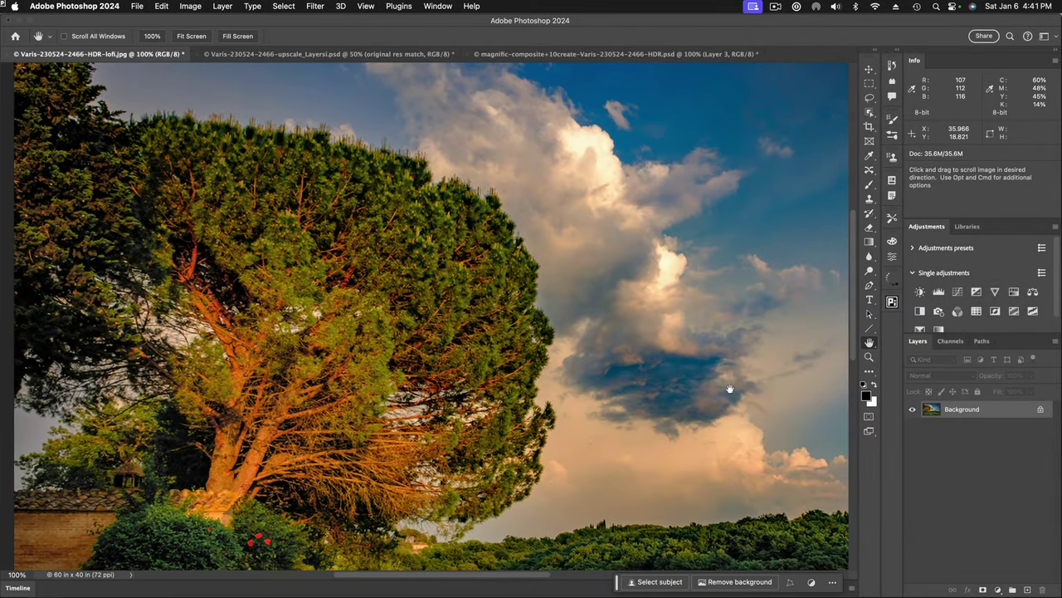
{"action": "left_click_drag", "start_coordinate": [731, 386], "coordinate": [551, 218]}
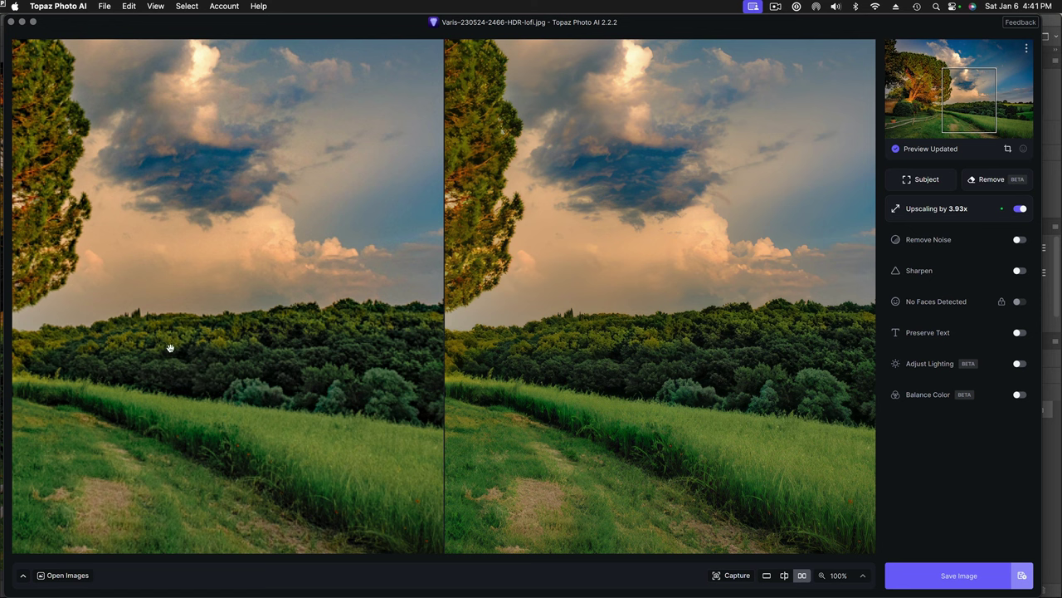
Pan the Topaz preview toward the meadow and expand the 4x Upscaling settings.
{"action": "left_click_drag", "start_coordinate": [192, 348], "coordinate": [179, 285]}
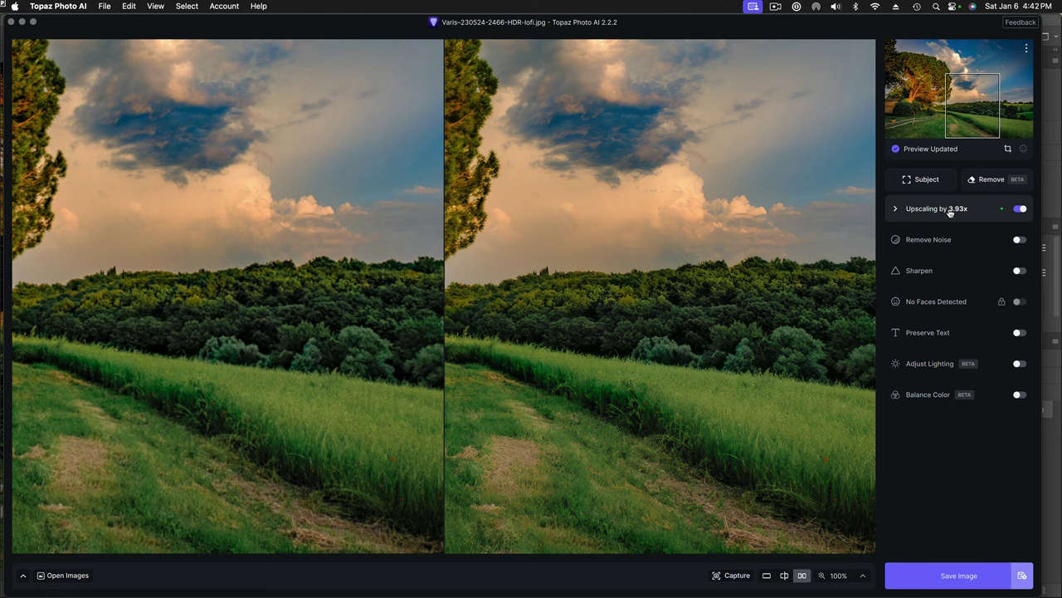
{"action": "left_click", "coordinate": [896, 210]}
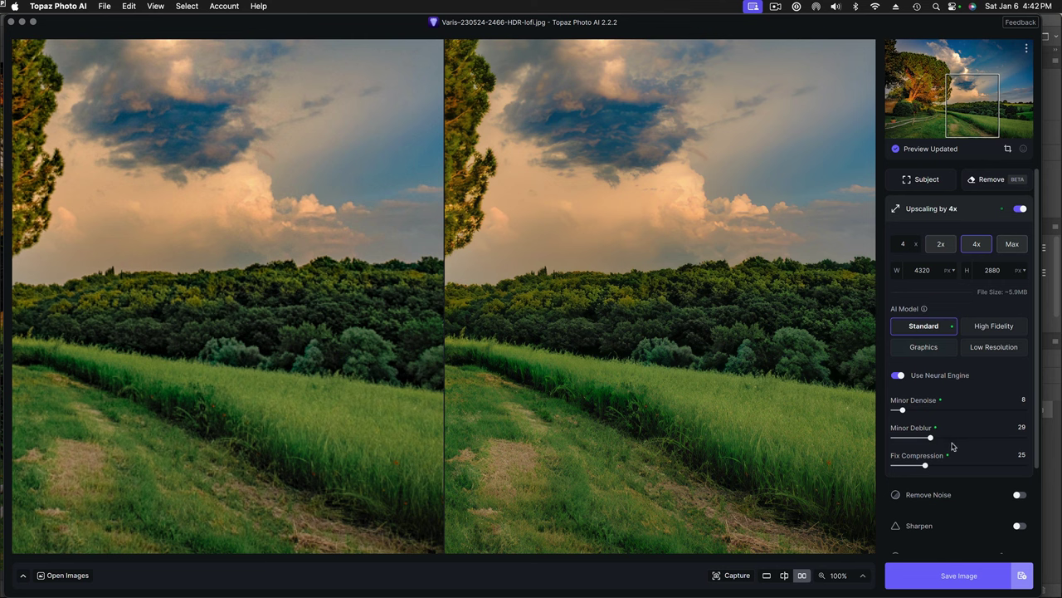
Switch the 4x upscale to the Low Resolution AI model with Sharpen turned on.
{"action": "scroll", "coordinate": [956, 436], "scroll_direction": "down", "scroll_amount": 1}
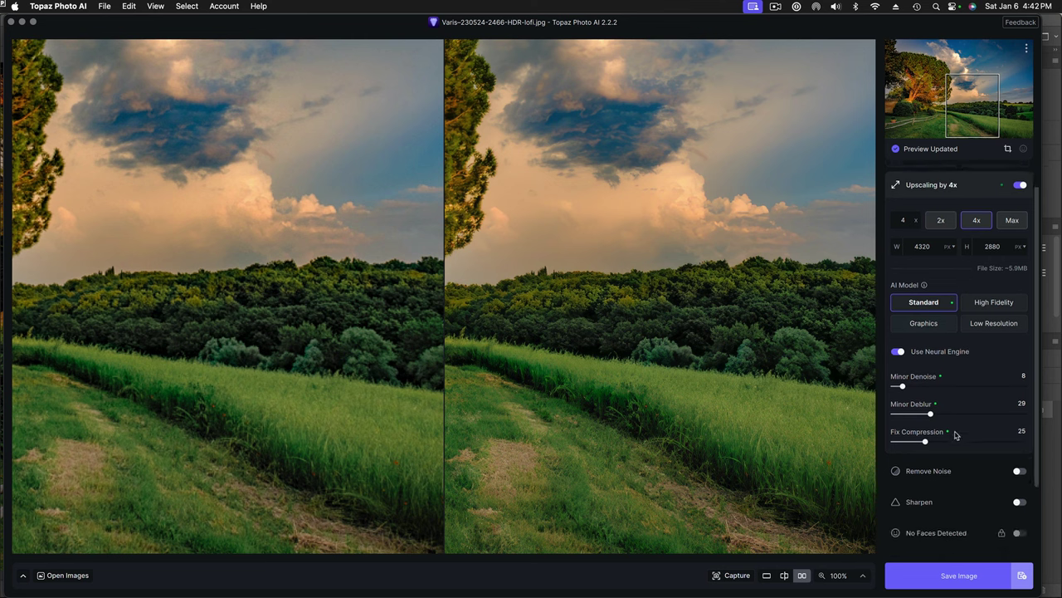
{"action": "left_click", "coordinate": [988, 324]}
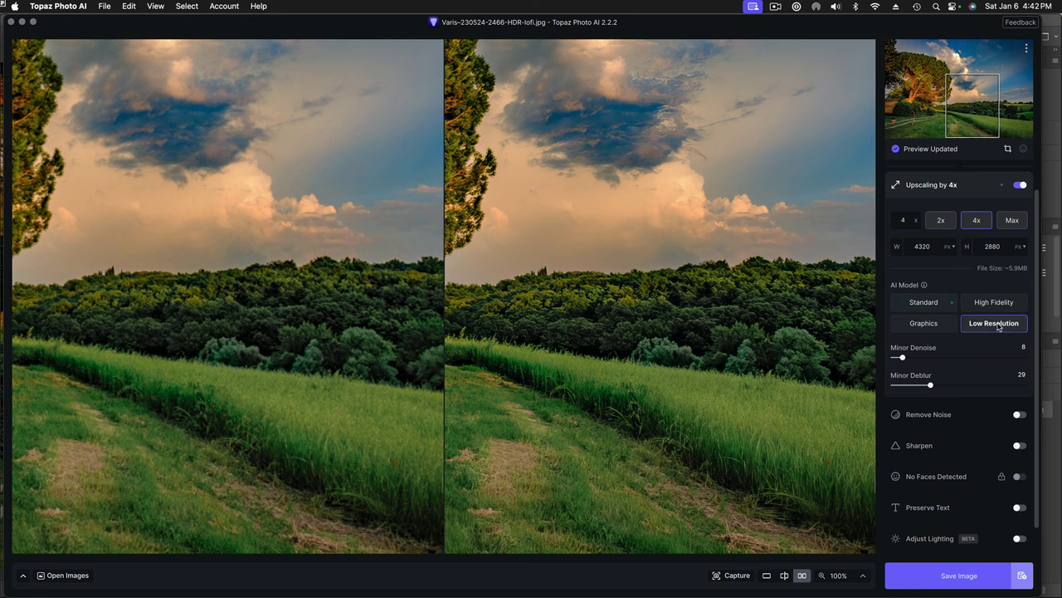
{"action": "scroll", "coordinate": [976, 453], "scroll_direction": "down", "scroll_amount": 2}
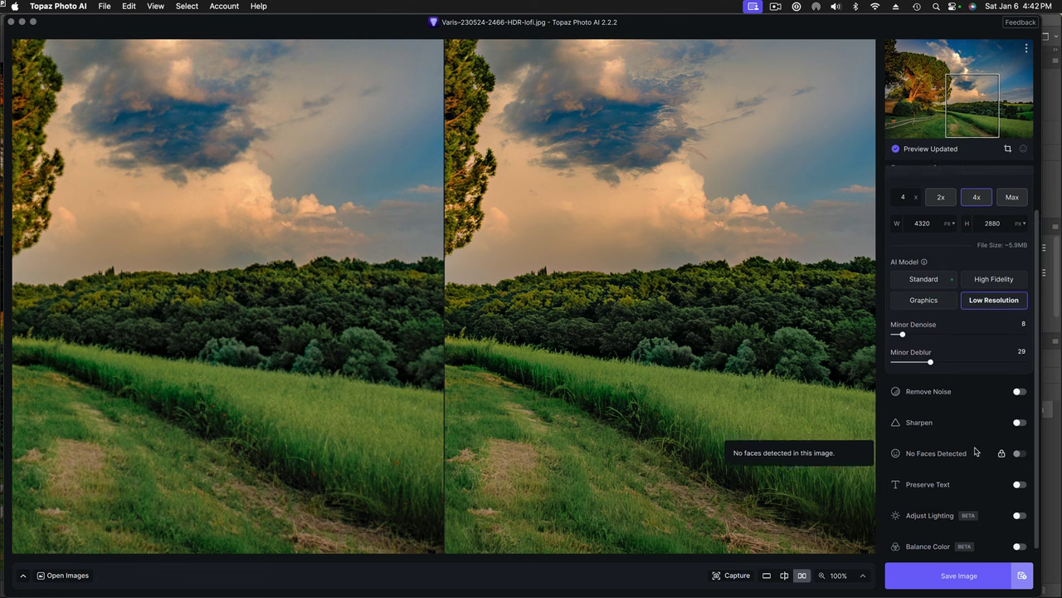
{"action": "scroll", "coordinate": [976, 450], "scroll_direction": "up", "scroll_amount": 1}
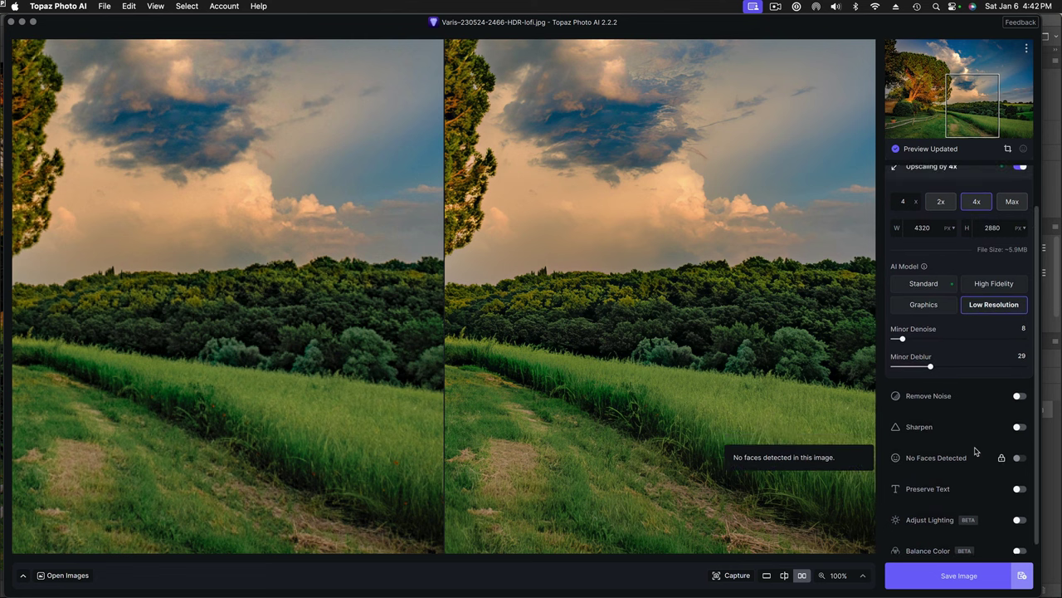
{"action": "left_click", "coordinate": [912, 430]}
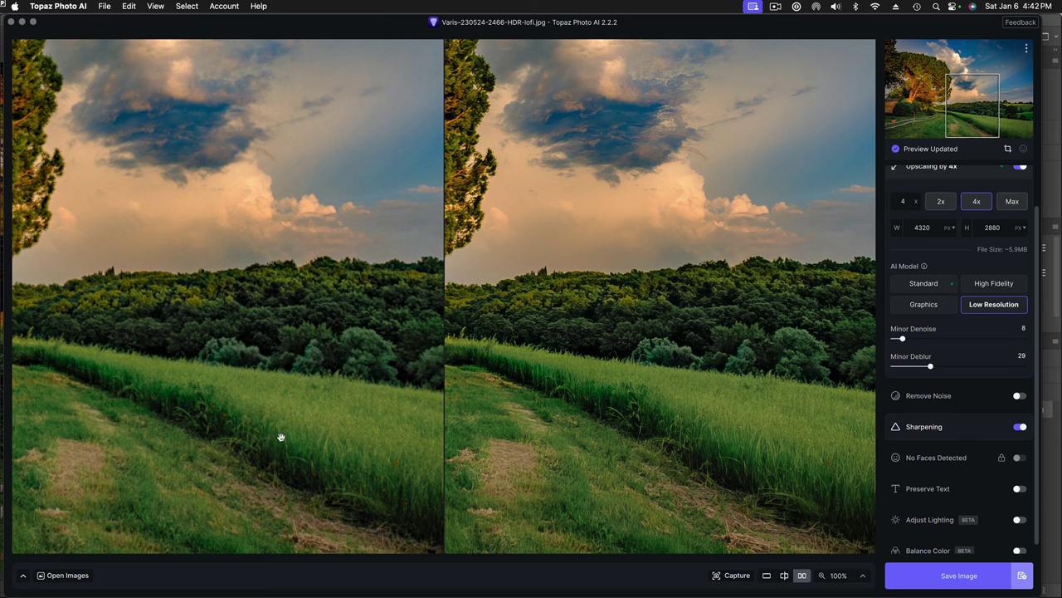
Save the upscaled landscape as a new JPG and return to Photoshop.
{"action": "left_click", "coordinate": [952, 576]}
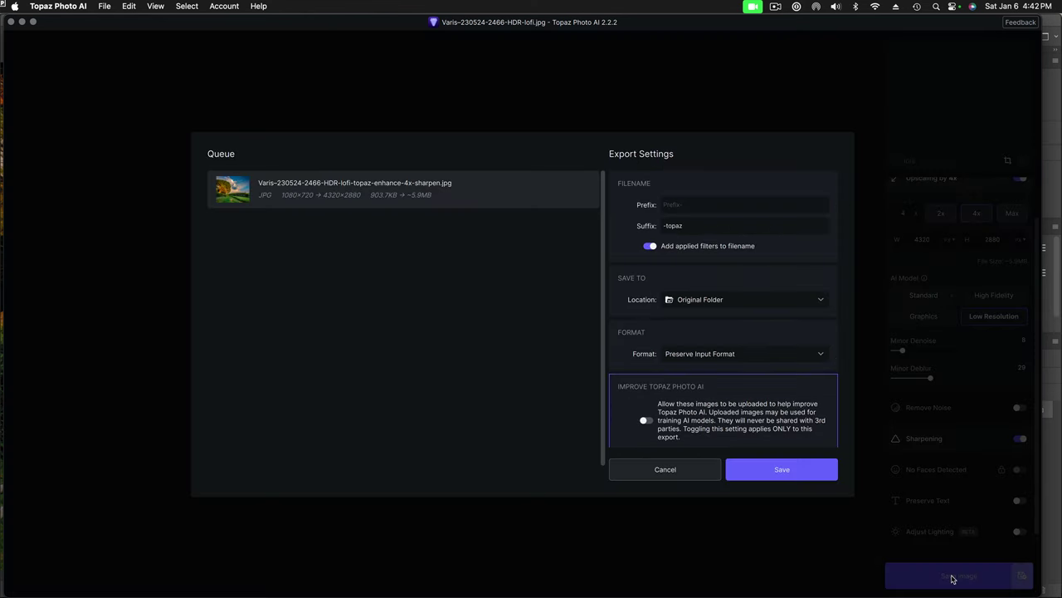
{"action": "left_click", "coordinate": [774, 471]}
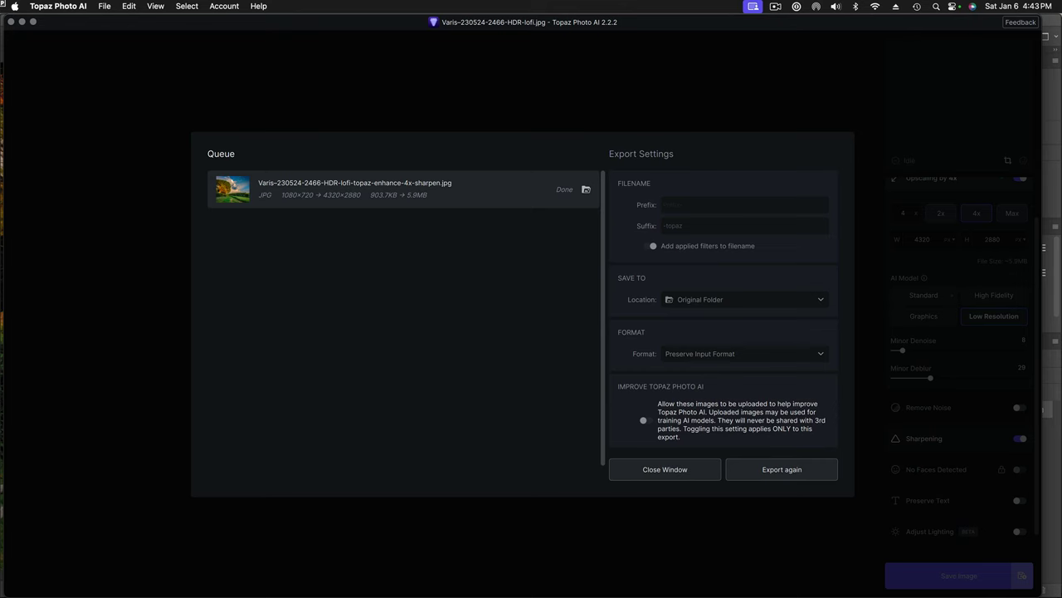
{"action": "key", "text": "super+Tab"}
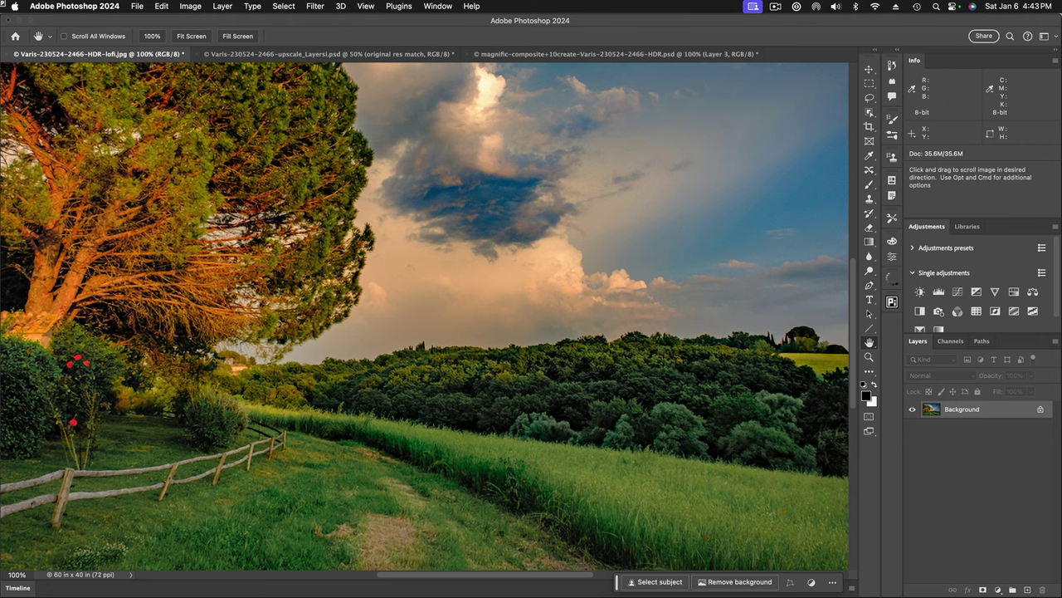
{"action": "left_click", "coordinate": [332, 54]}
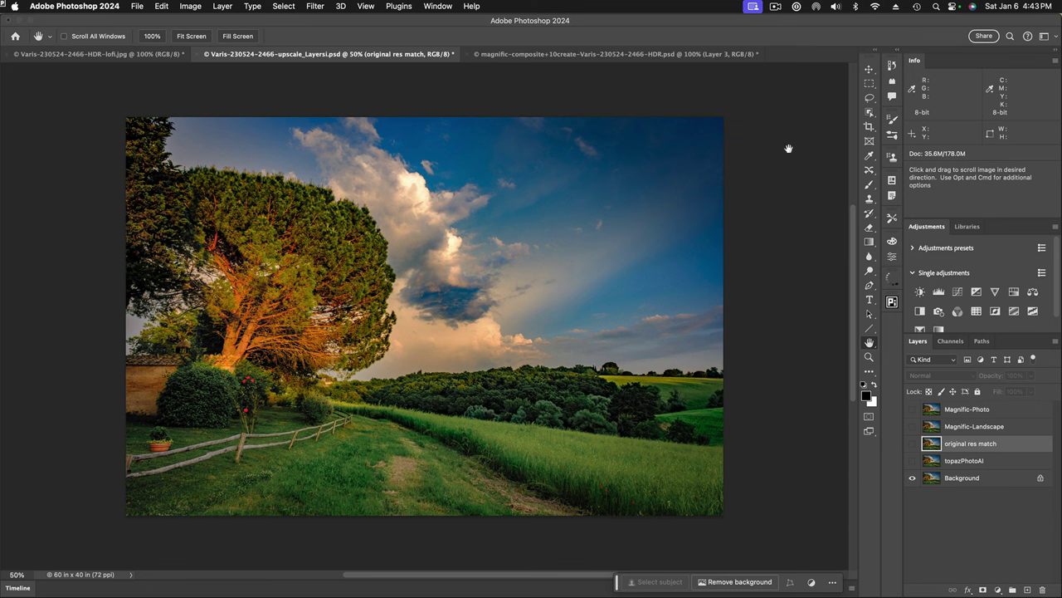
{"action": "key", "text": "z"}
{"action": "key", "text": "super+equal"}
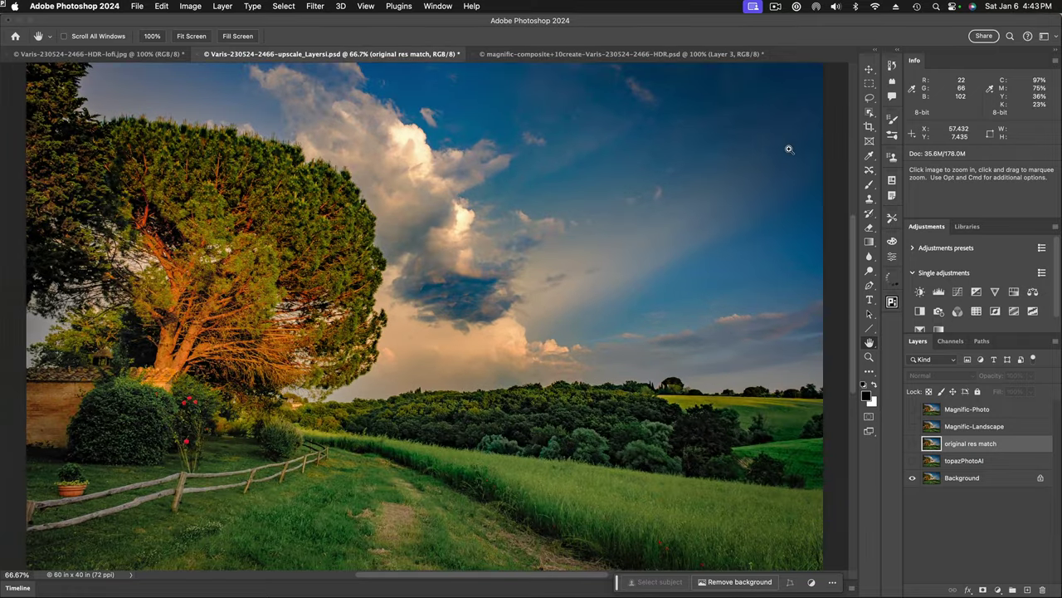
{"action": "key", "text": "super+equal"}
{"action": "key", "text": "super+equal"}
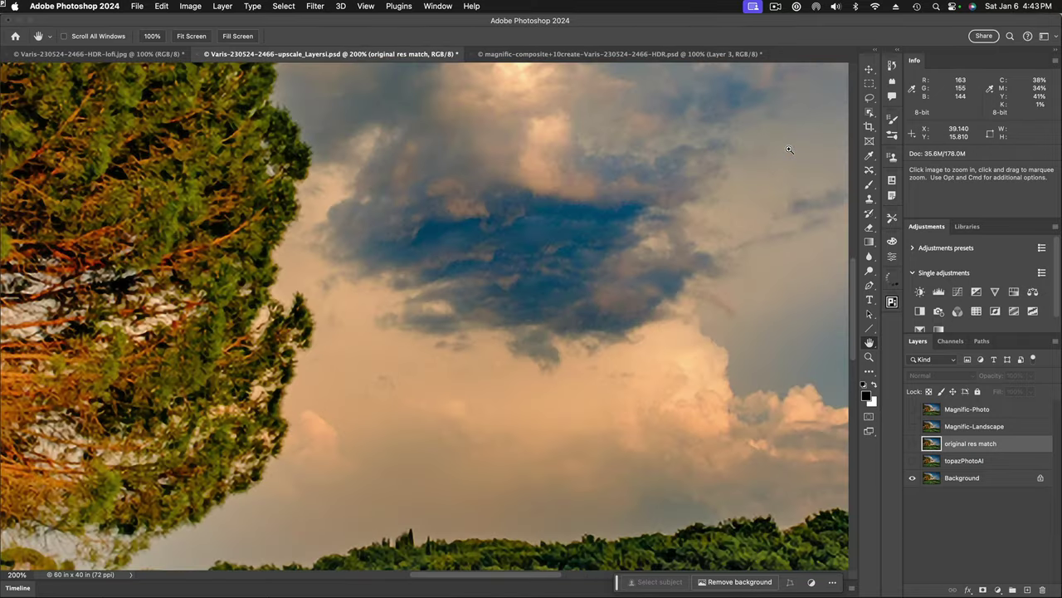
Pan the view down to the treeline, meadow, path and fence with the Hand tool.
{"action": "key", "text": "h"}
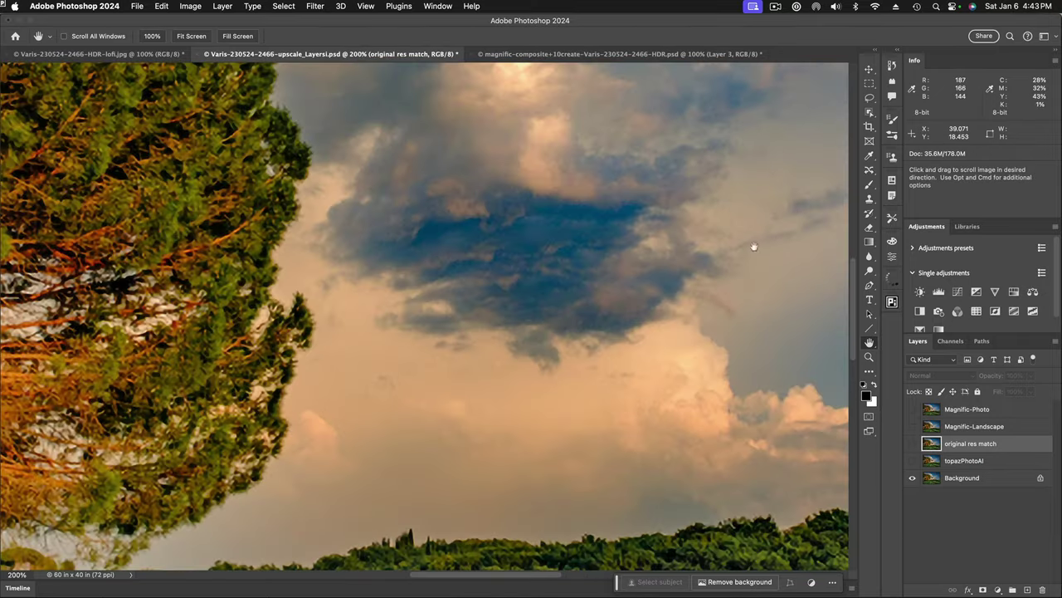
{"action": "left_click_drag", "start_coordinate": [557, 348], "coordinate": [629, 57]}
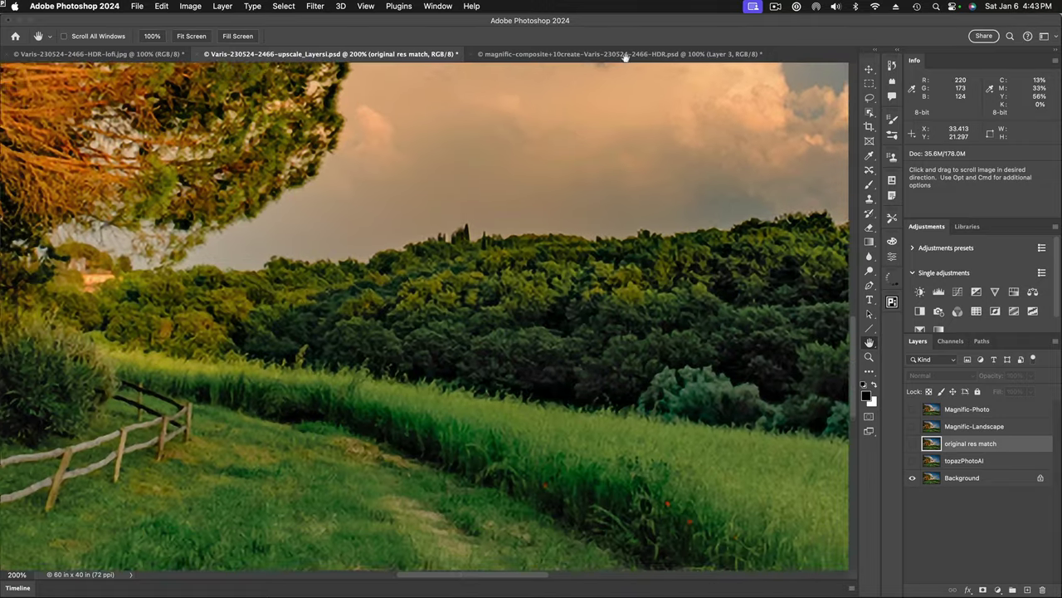
{"action": "left_click_drag", "start_coordinate": [664, 265], "coordinate": [762, 227]}
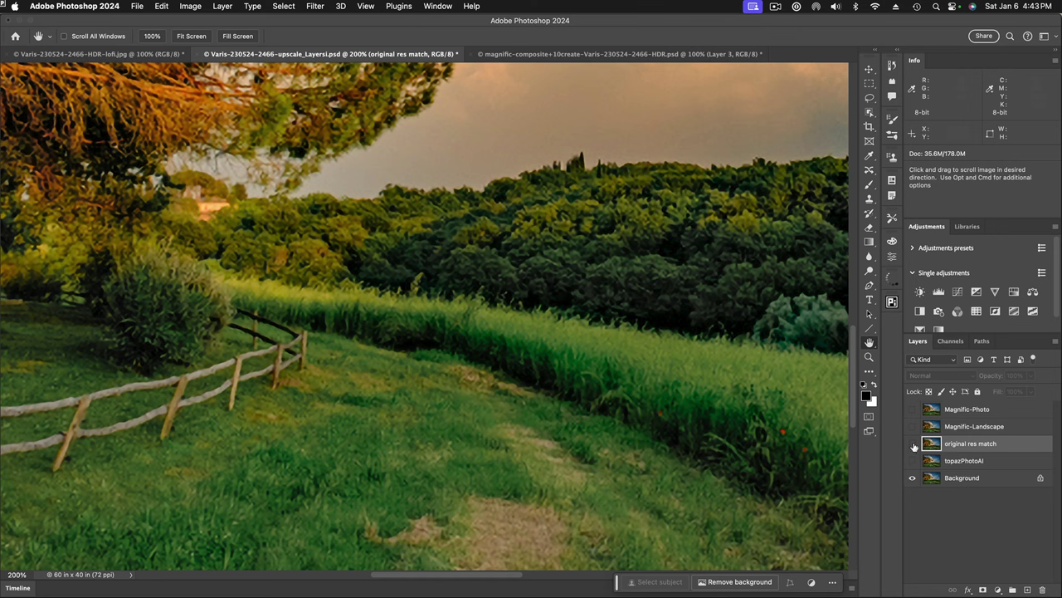
Move original res match below topazPhotoAI, then toggle visibility so topazPhotoAI shows.
{"action": "left_click_drag", "start_coordinate": [928, 442], "coordinate": [928, 461]}
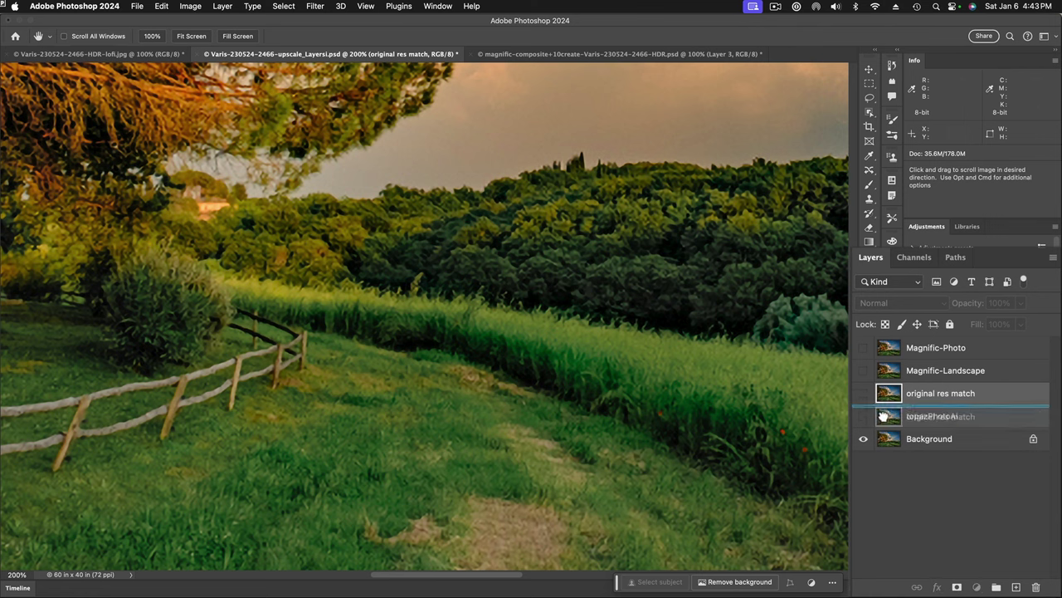
{"action": "left_click_drag", "start_coordinate": [884, 416], "coordinate": [866, 418]}
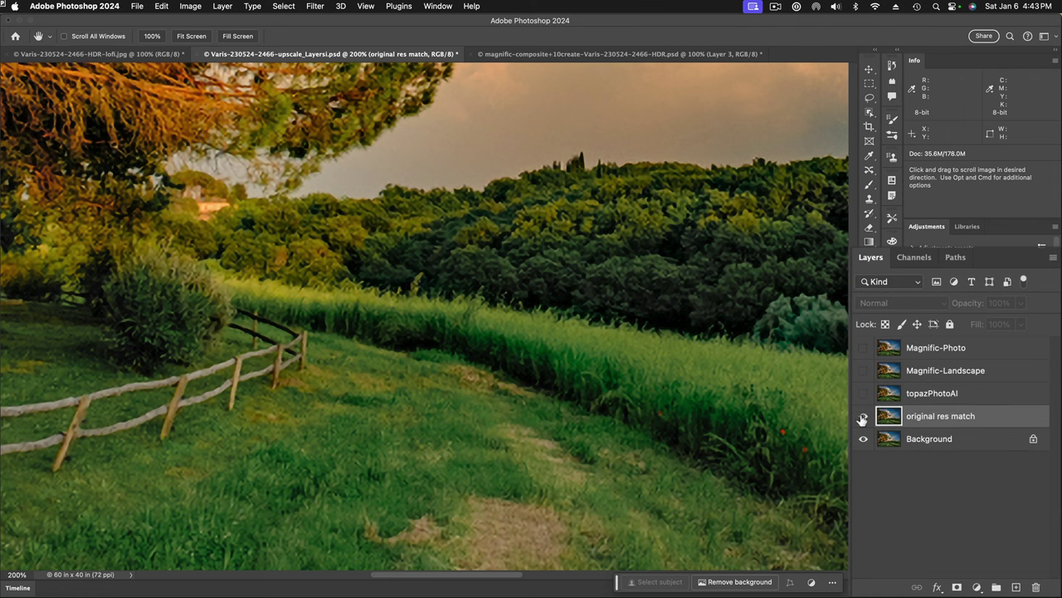
{"action": "left_click", "coordinate": [862, 418]}
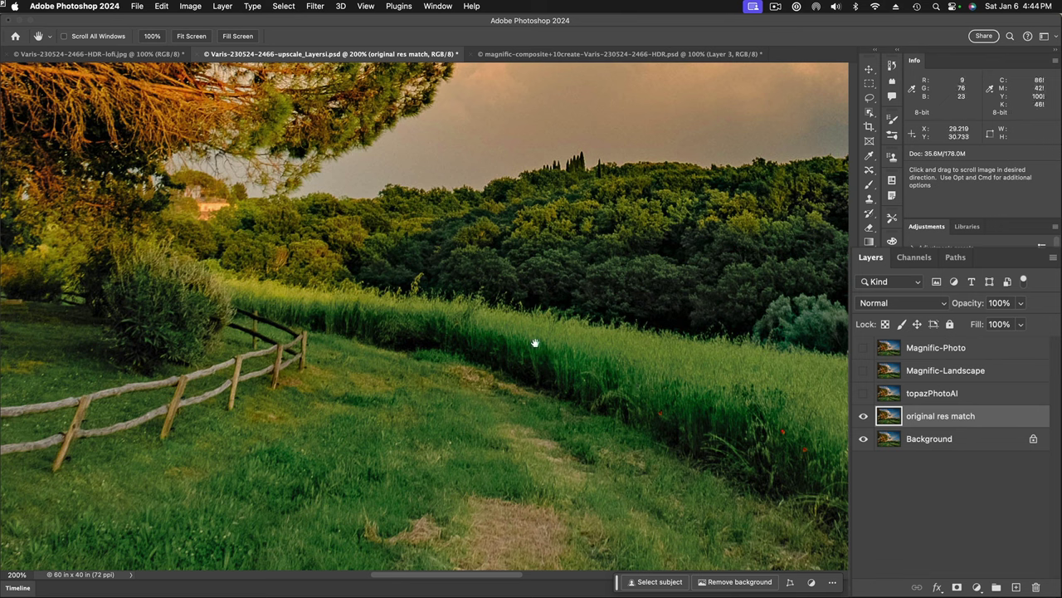
{"action": "left_click", "coordinate": [862, 415]}
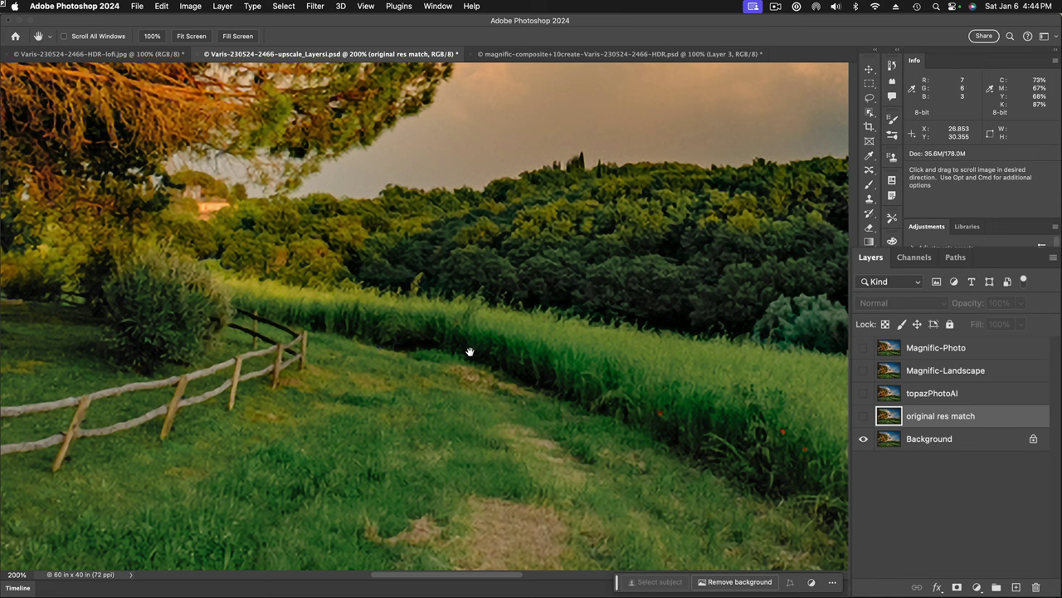
{"action": "left_click", "coordinate": [862, 393]}
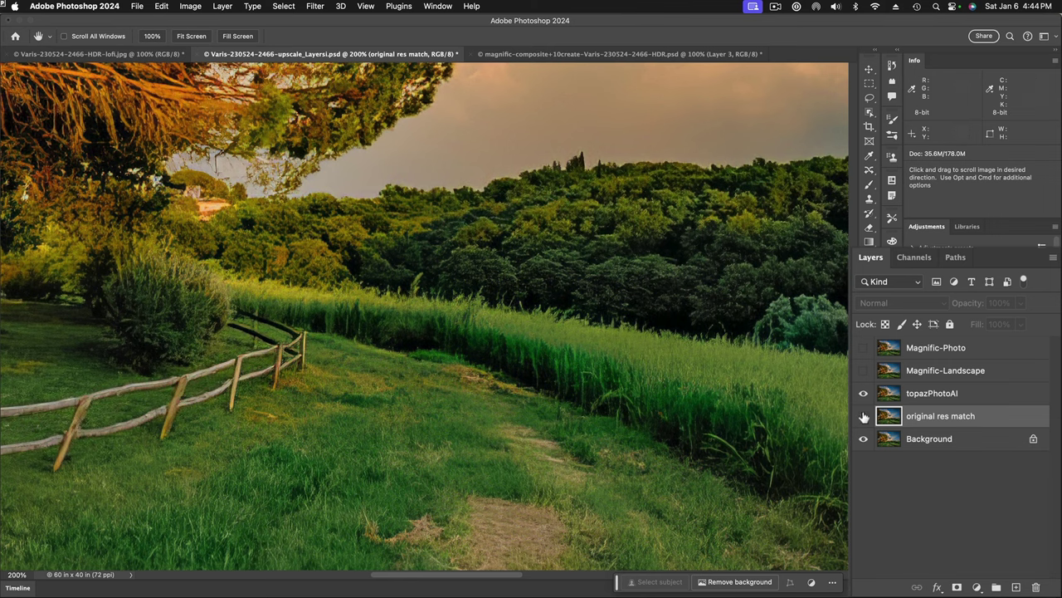
Drag topazPhotoAI below original res match in the Layers panel.
{"action": "left_click", "coordinate": [863, 416]}
{"action": "left_click", "coordinate": [861, 395]}
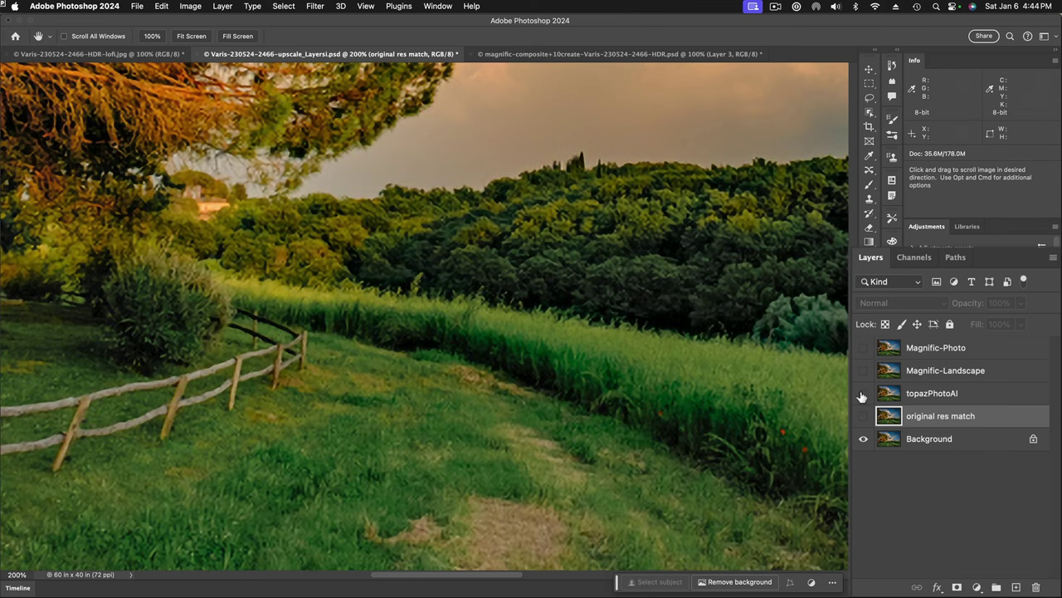
{"action": "left_click", "coordinate": [862, 395]}
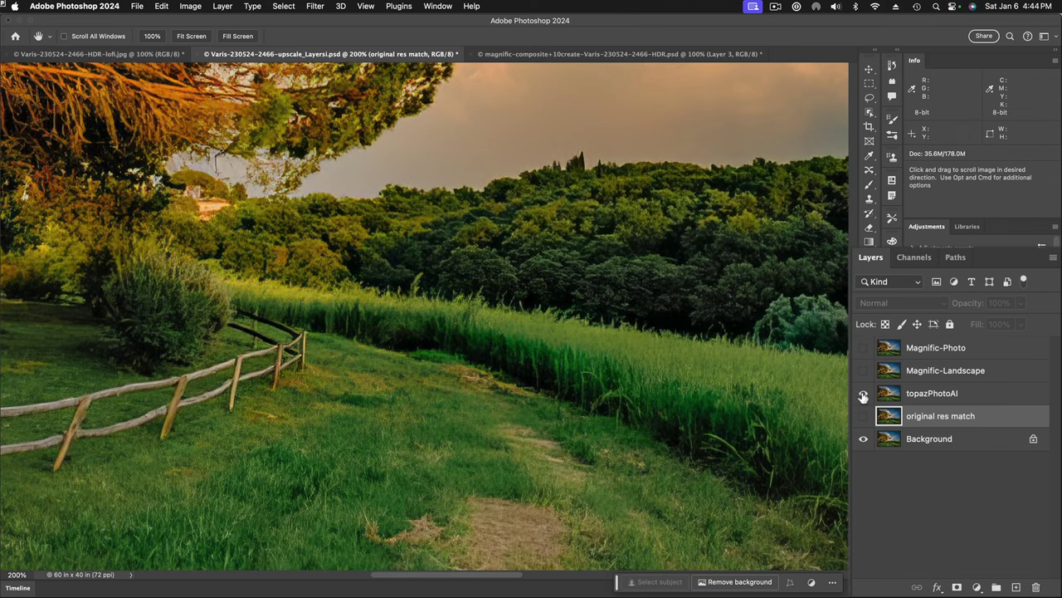
{"action": "left_click_drag", "start_coordinate": [886, 392], "coordinate": [879, 429]}
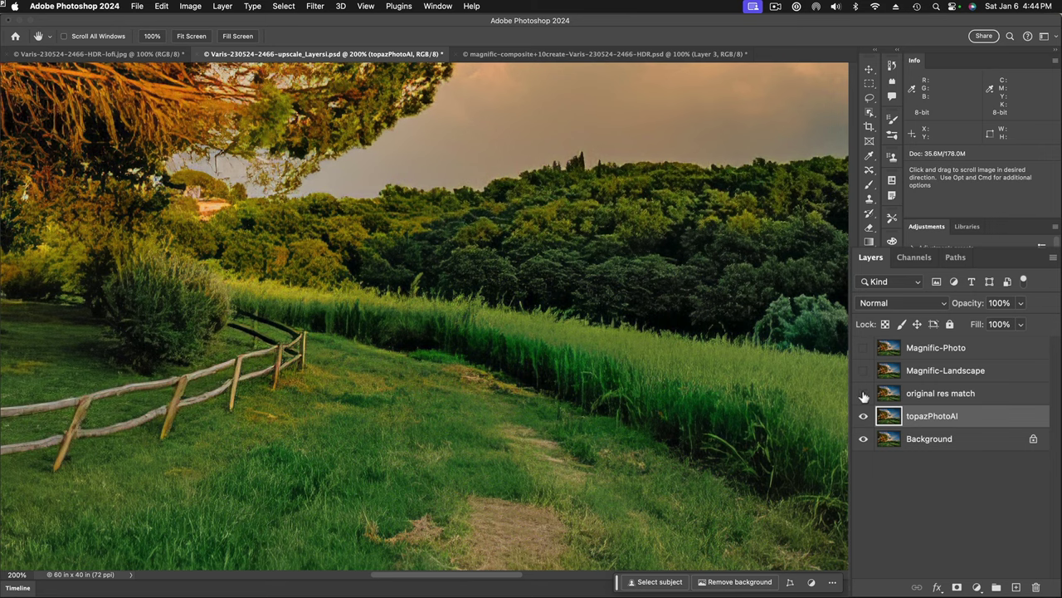
Toggle original res match on and off repeatedly to compare its muted colours with Topaz.
{"action": "left_click", "coordinate": [863, 394]}
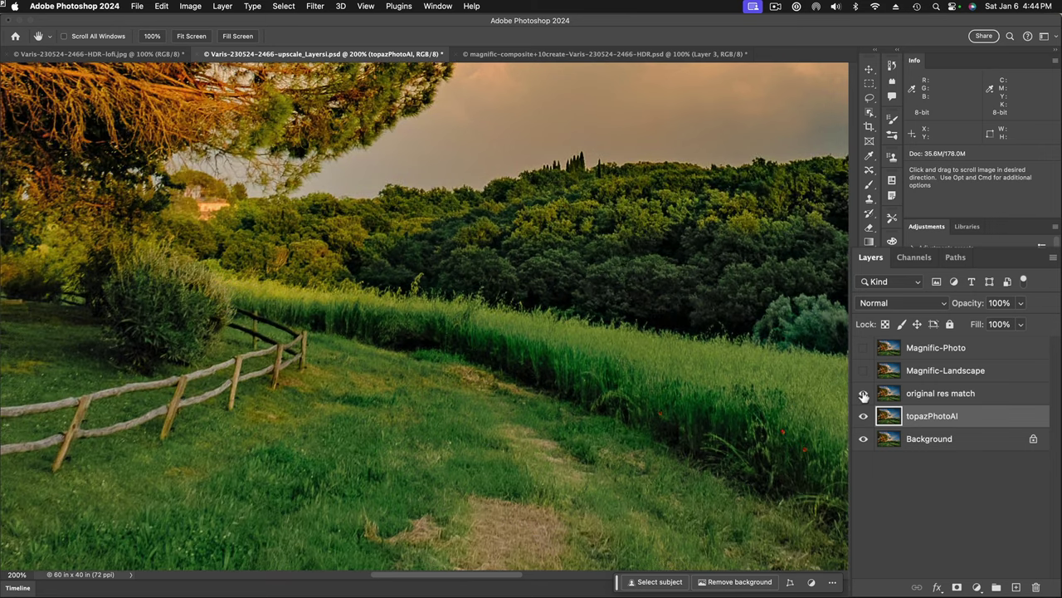
{"action": "left_click", "coordinate": [863, 395]}
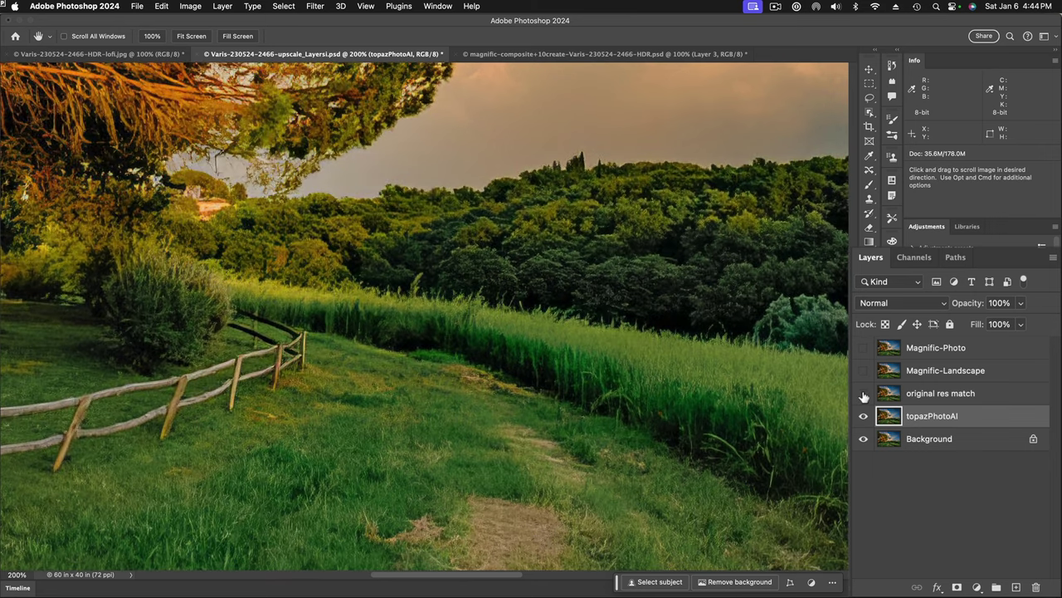
{"action": "left_click", "coordinate": [863, 395]}
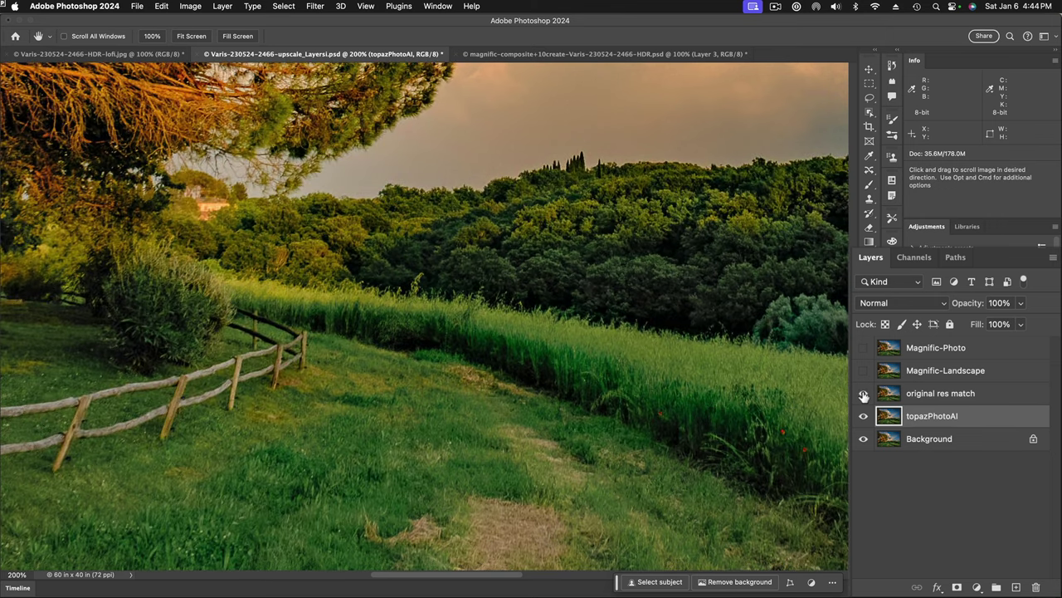
{"action": "left_click", "coordinate": [863, 395]}
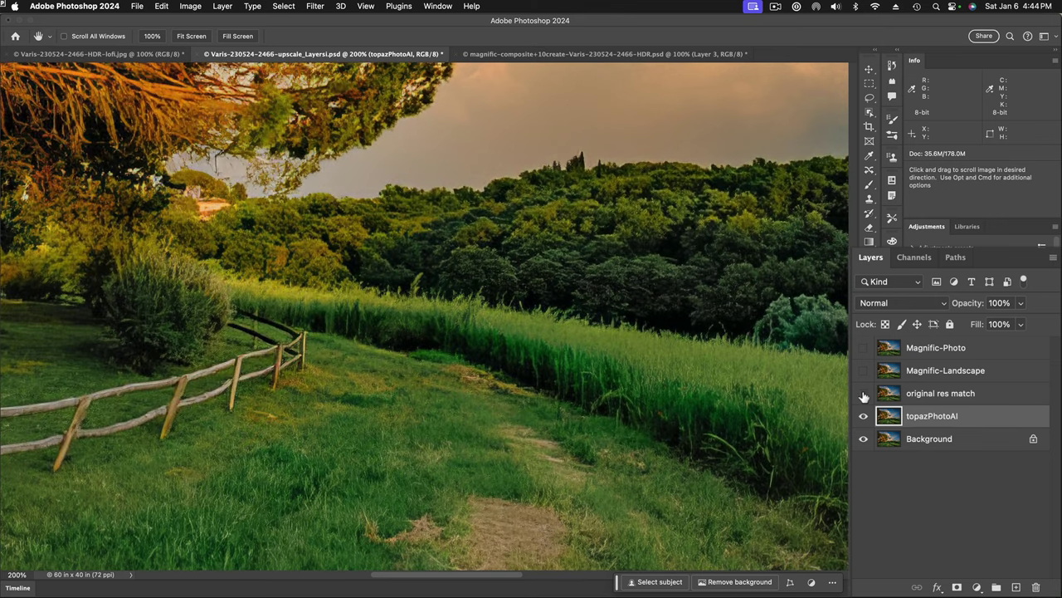
{"action": "left_click", "coordinate": [863, 395]}
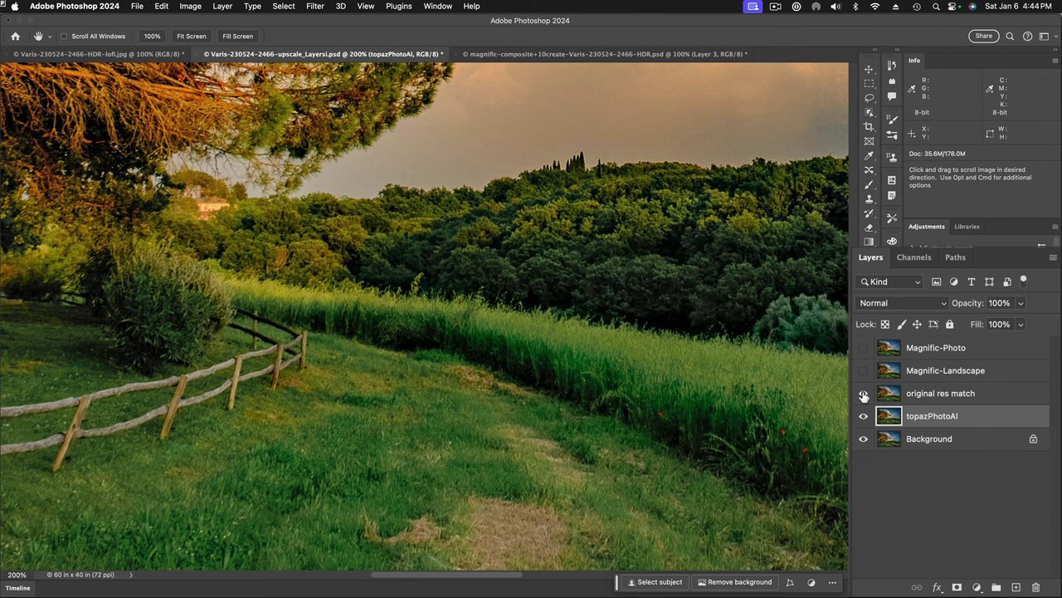
{"action": "left_click", "coordinate": [864, 395]}
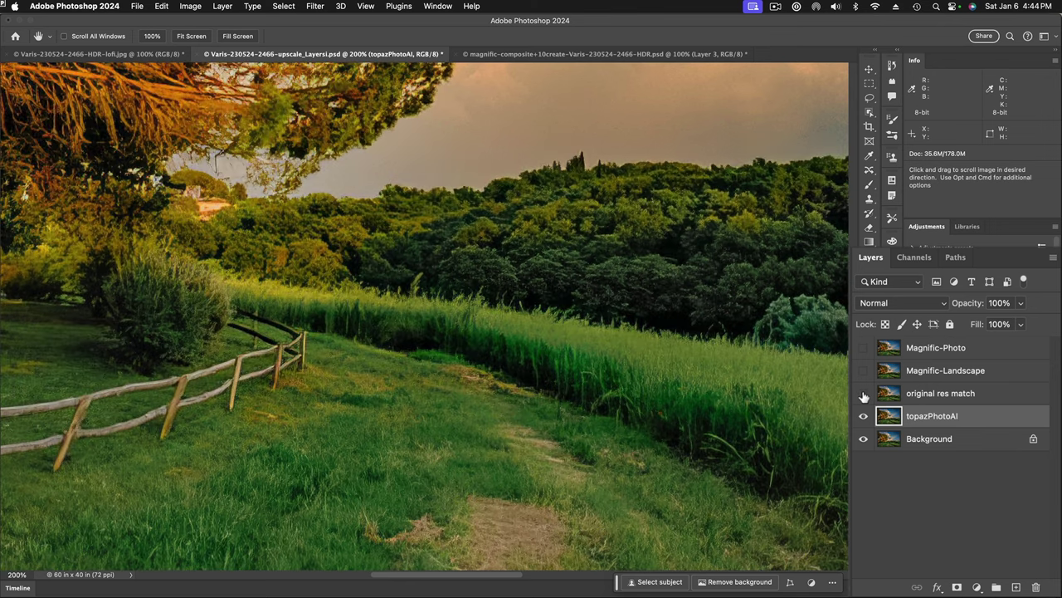
{"action": "left_click", "coordinate": [863, 395]}
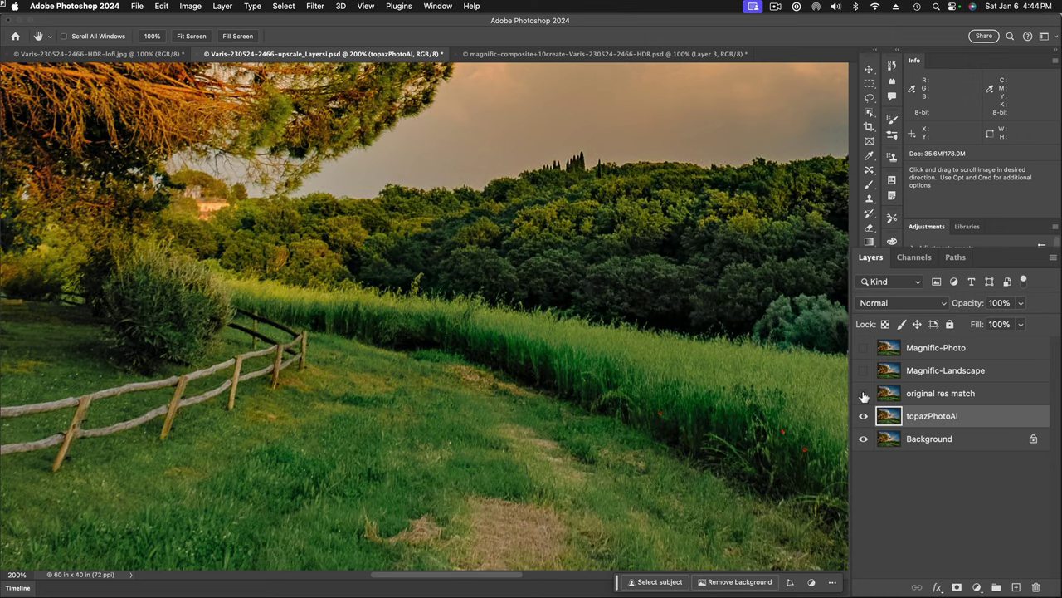
{"action": "left_click", "coordinate": [863, 395]}
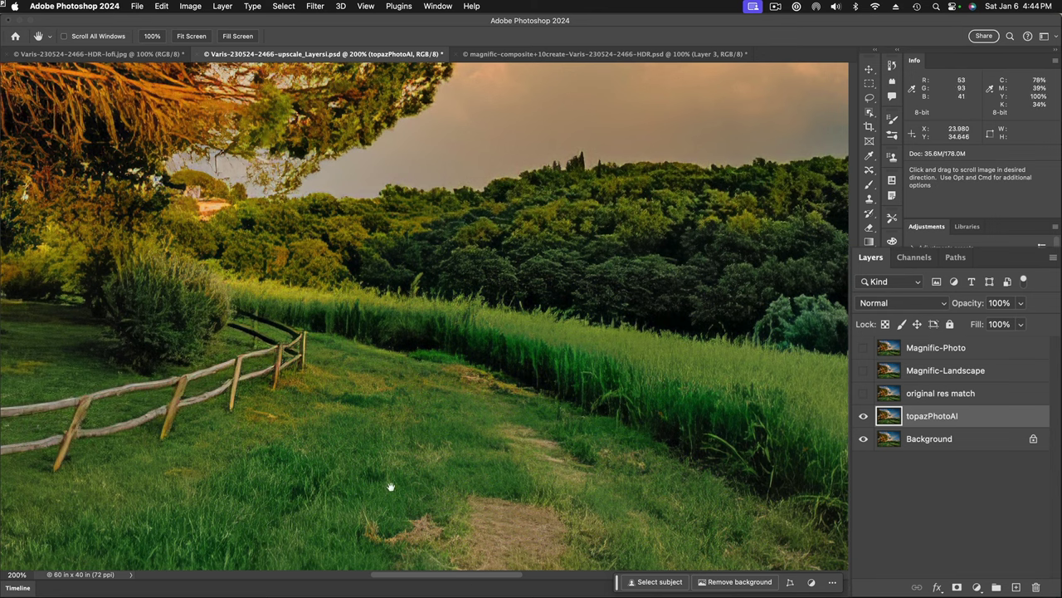
{"action": "left_click", "coordinate": [863, 396]}
{"action": "left_click", "coordinate": [863, 396]}
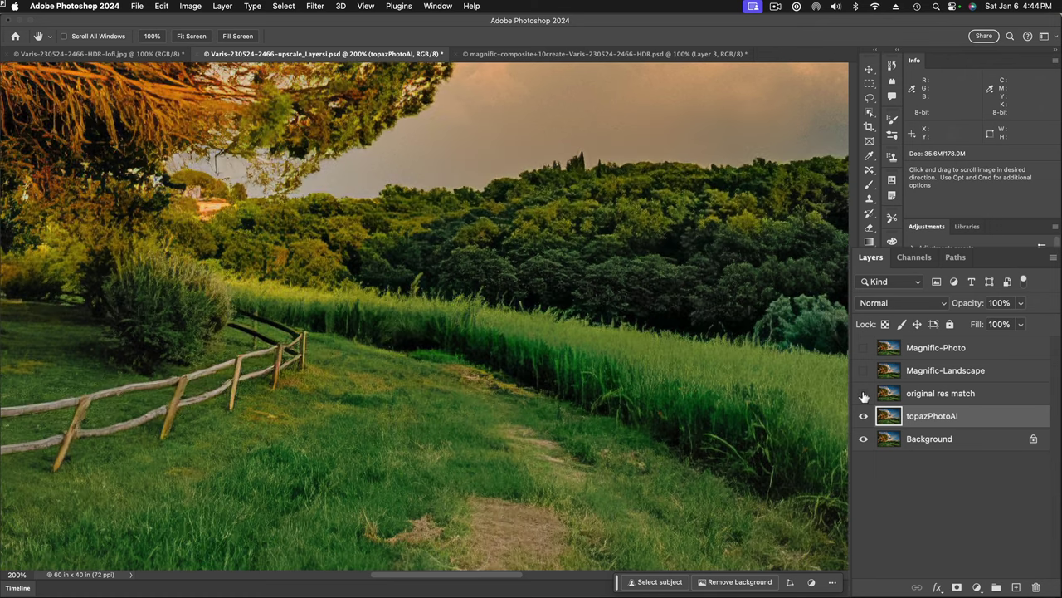
{"action": "left_click", "coordinate": [863, 396]}
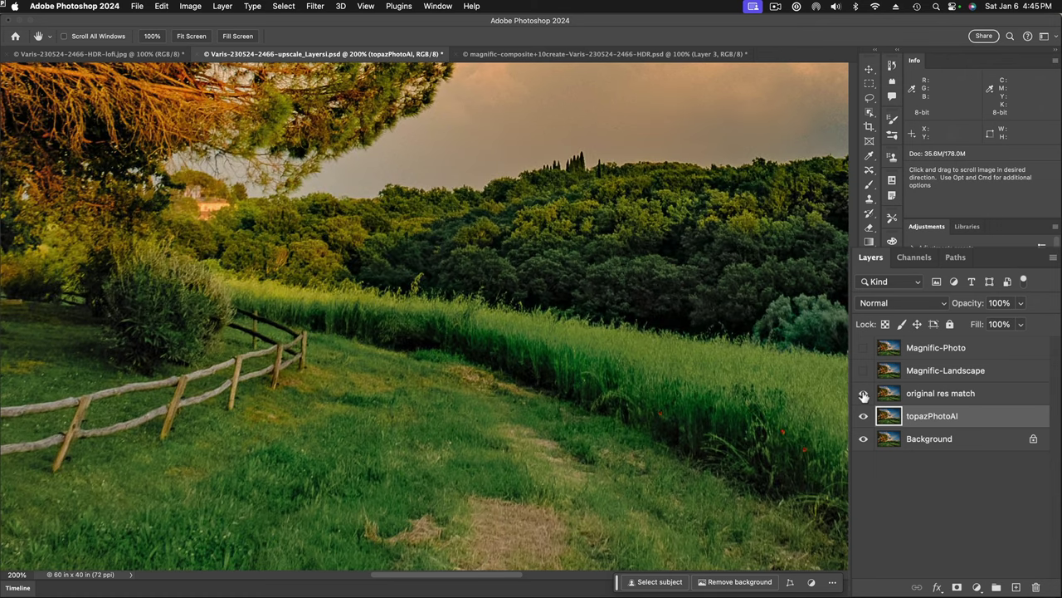
{"action": "left_click", "coordinate": [864, 396]}
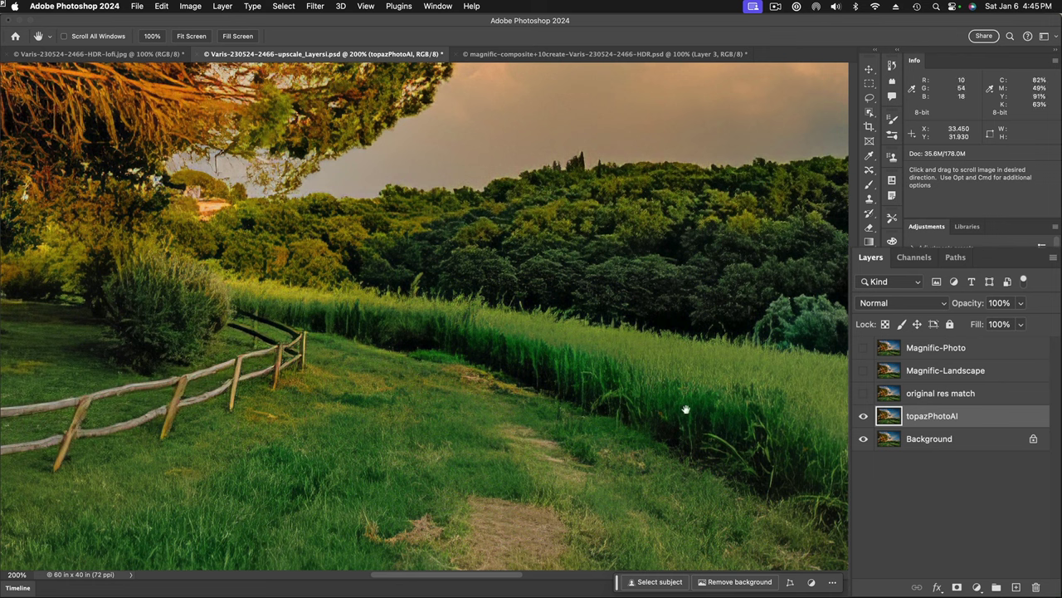
{"action": "left_click", "coordinate": [864, 396]}
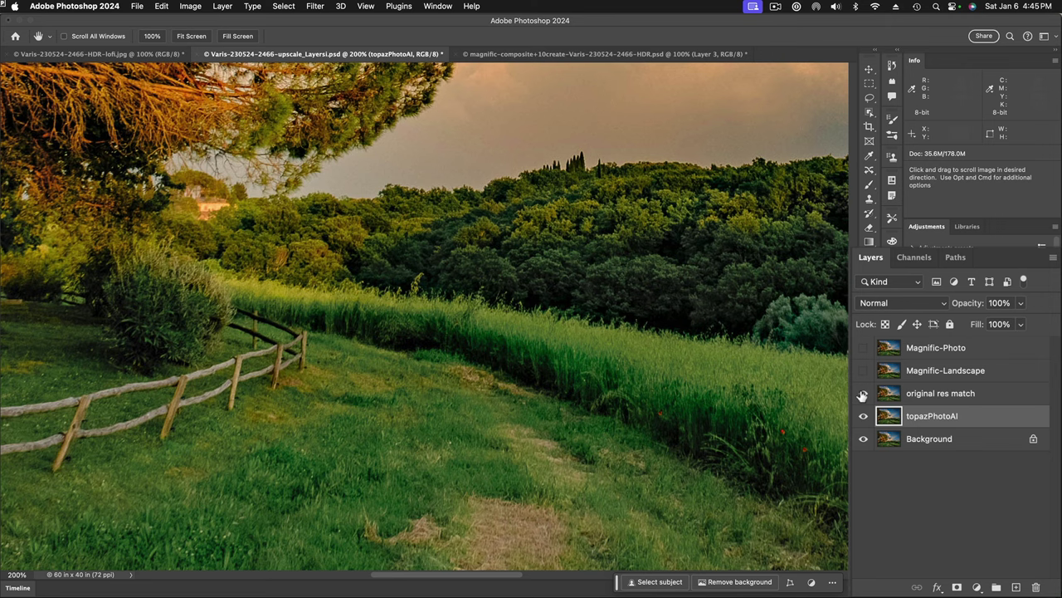
Compare both versions on the pine tree and cottage, then select original res match.
{"action": "left_click_drag", "start_coordinate": [266, 261], "coordinate": [458, 420]}
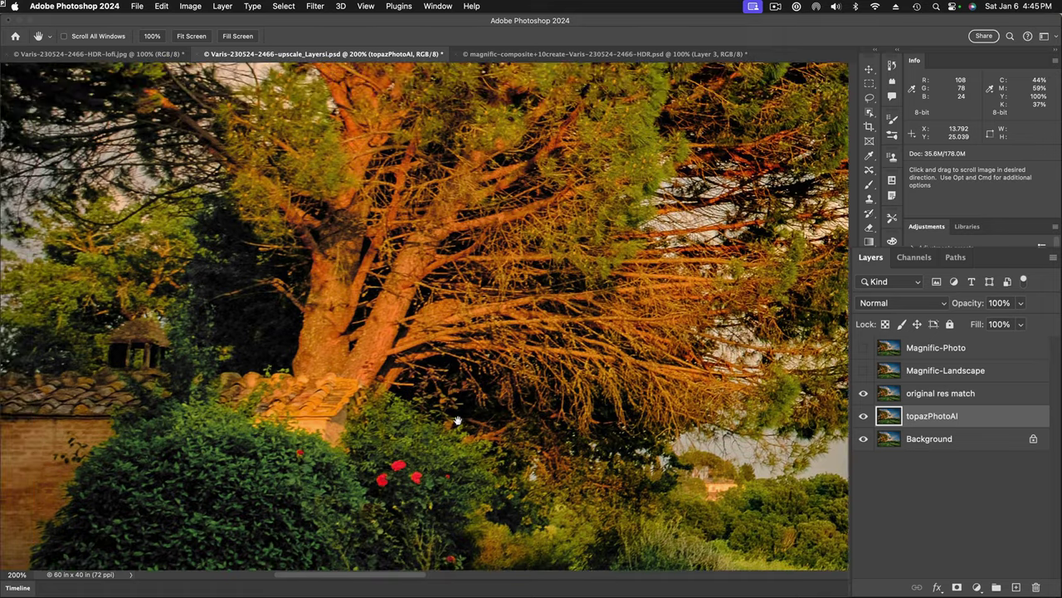
{"action": "left_click", "coordinate": [863, 395]}
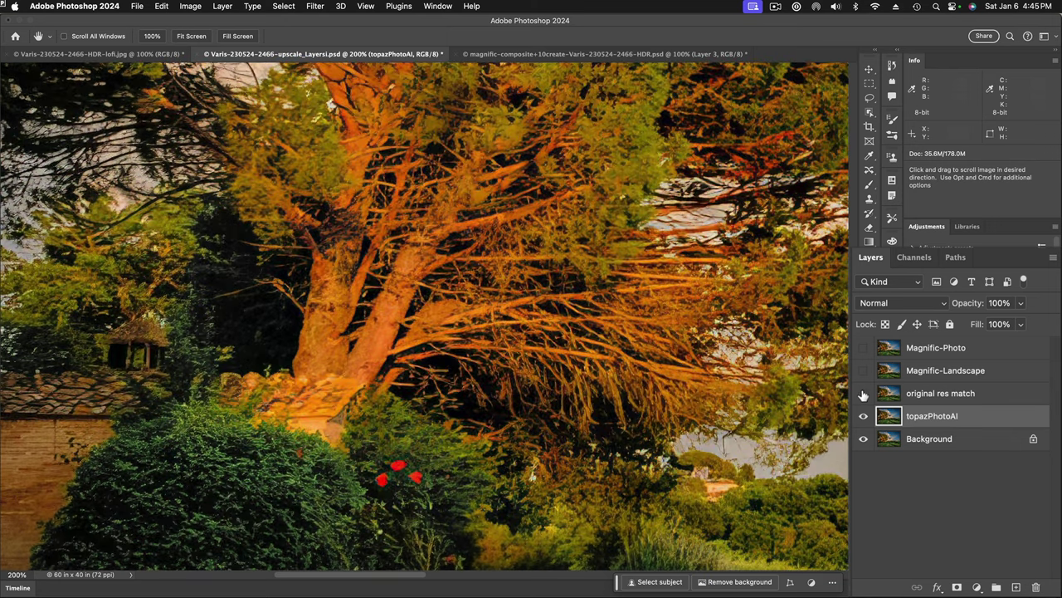
{"action": "left_click", "coordinate": [863, 395]}
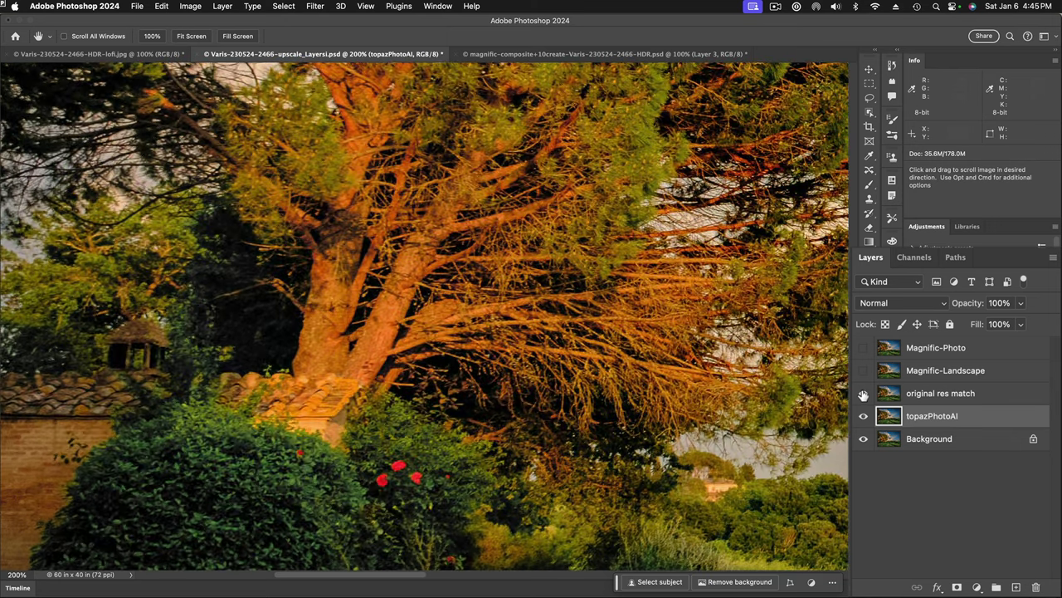
{"action": "left_click", "coordinate": [863, 395]}
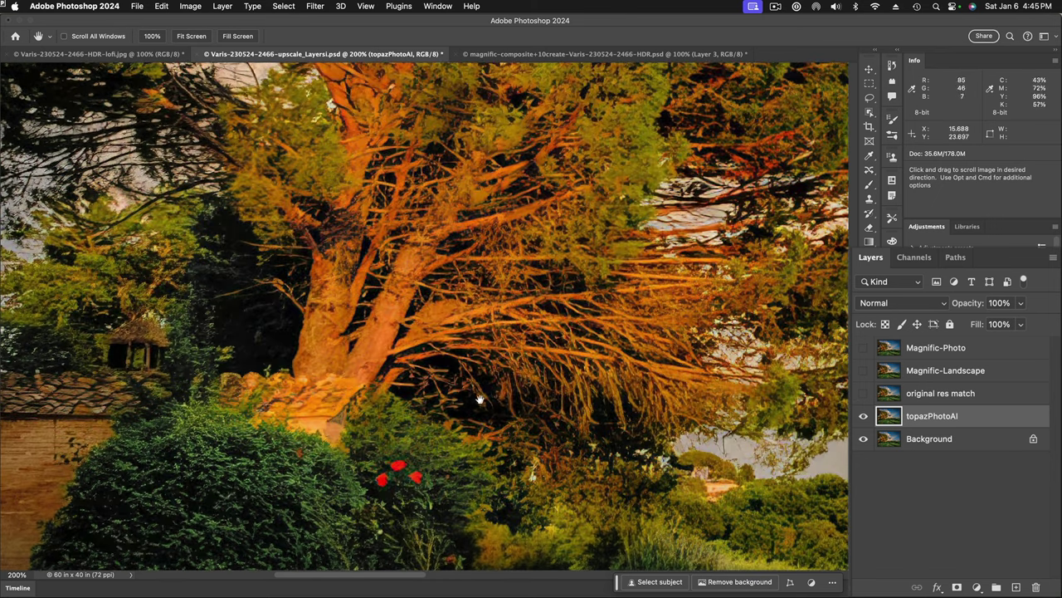
{"action": "left_click", "coordinate": [863, 396]}
{"action": "left_click", "coordinate": [863, 395]}
{"action": "left_click", "coordinate": [863, 395]}
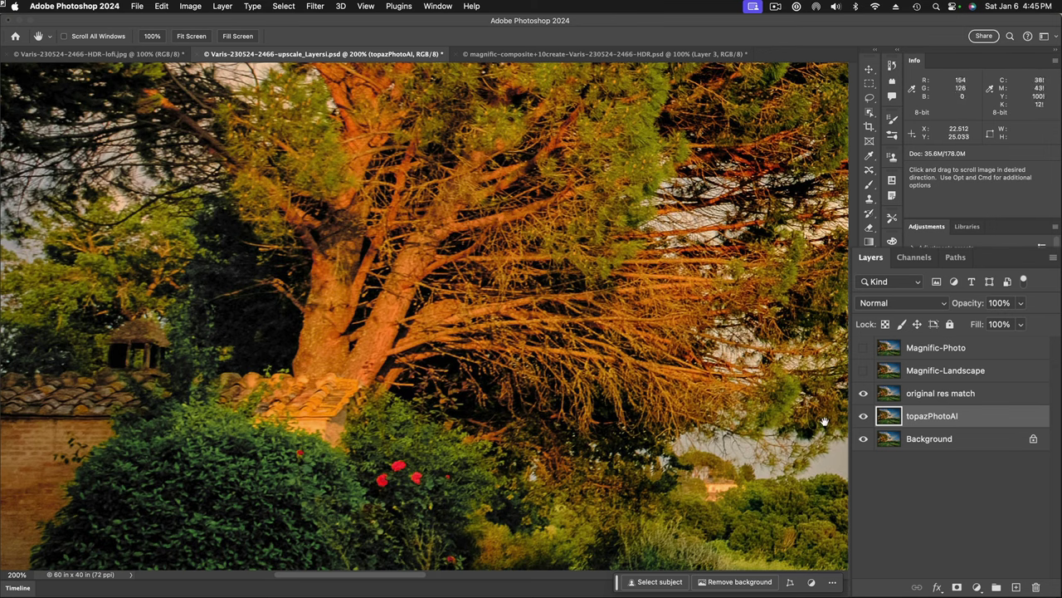
{"action": "left_click", "coordinate": [863, 394]}
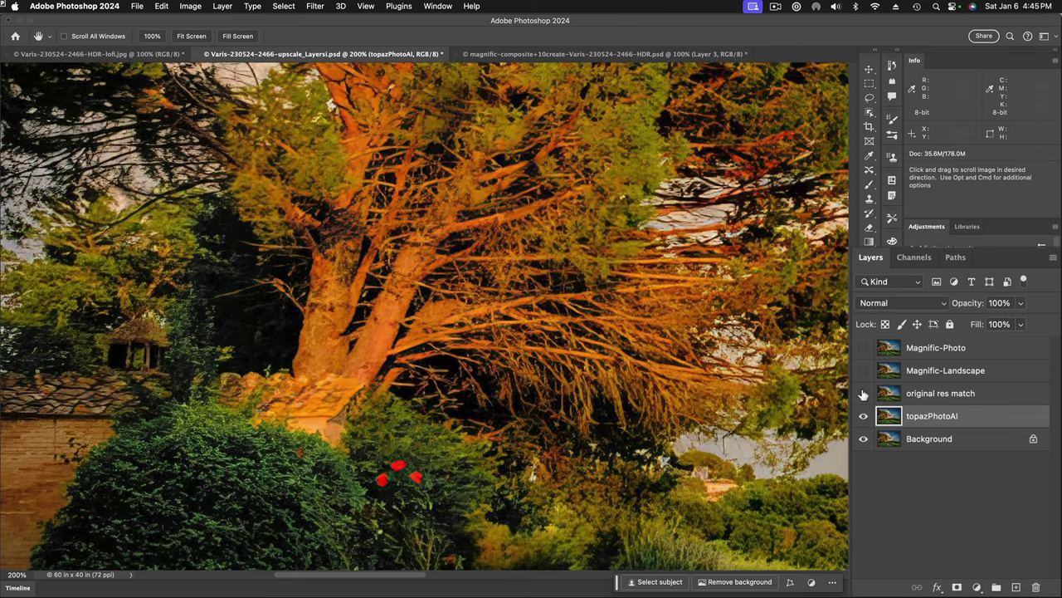
{"action": "left_click", "coordinate": [863, 395]}
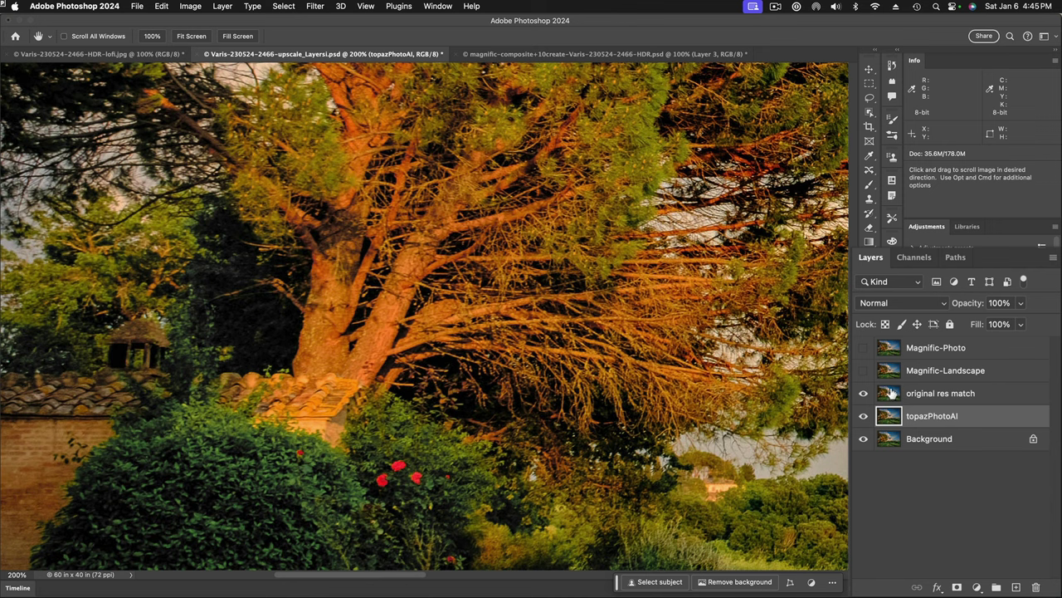
{"action": "left_click", "coordinate": [892, 393]}
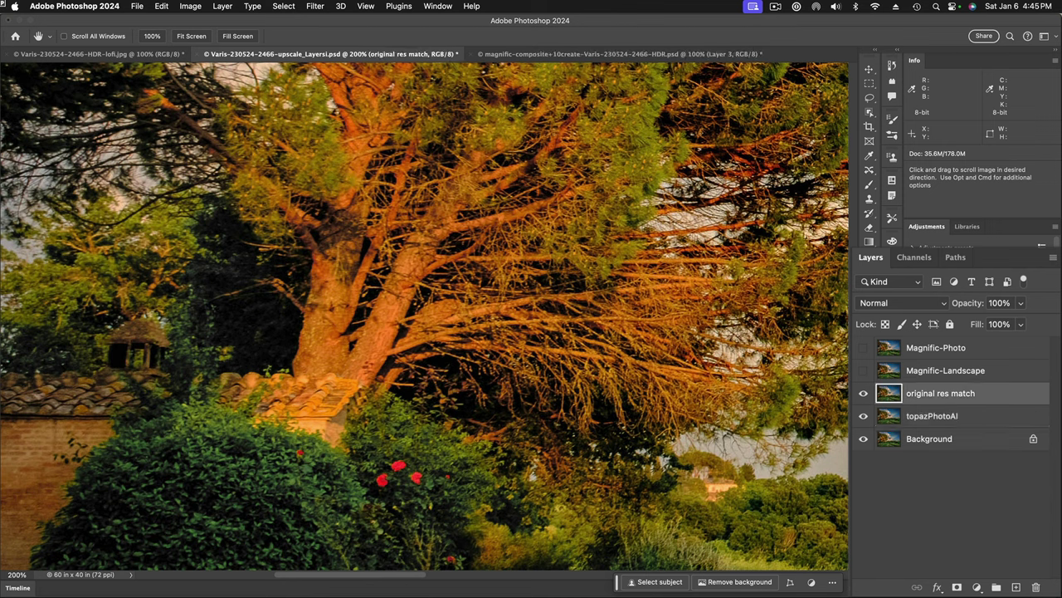
Apply Smart Sharpen to original res match: Amount 500%, Radius 1.0 px, Reduce Noise 6%.
{"action": "left_click", "coordinate": [316, 5]}
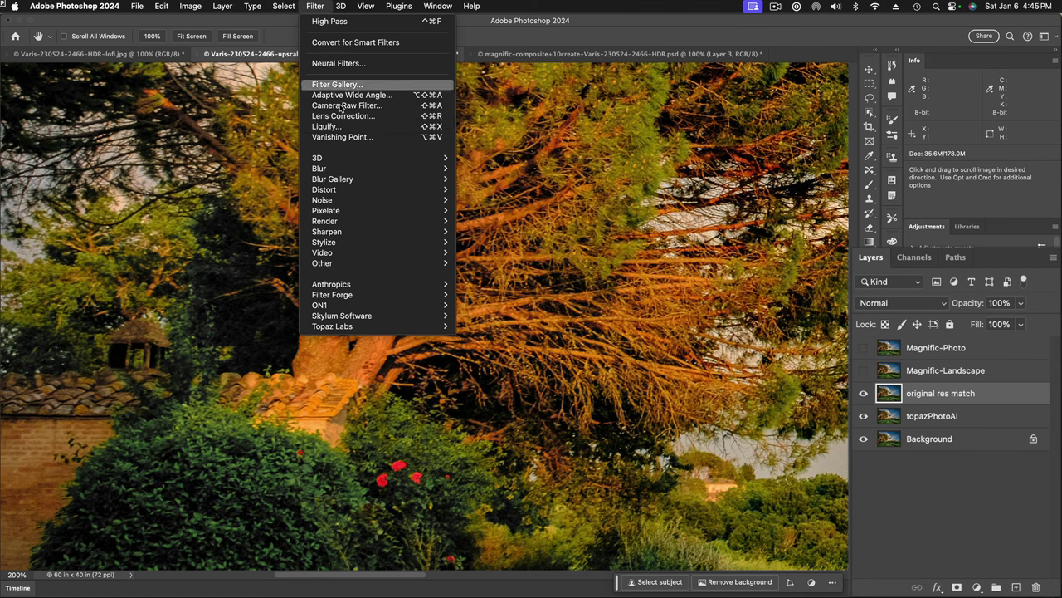
{"action": "mouse_move", "coordinate": [343, 234]}
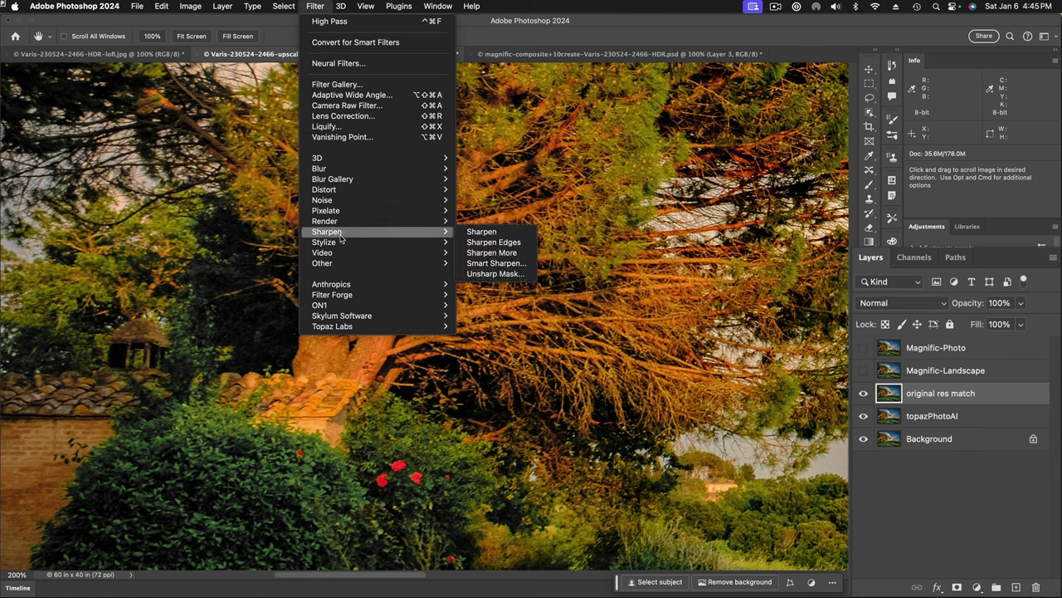
{"action": "left_click", "coordinate": [494, 264]}
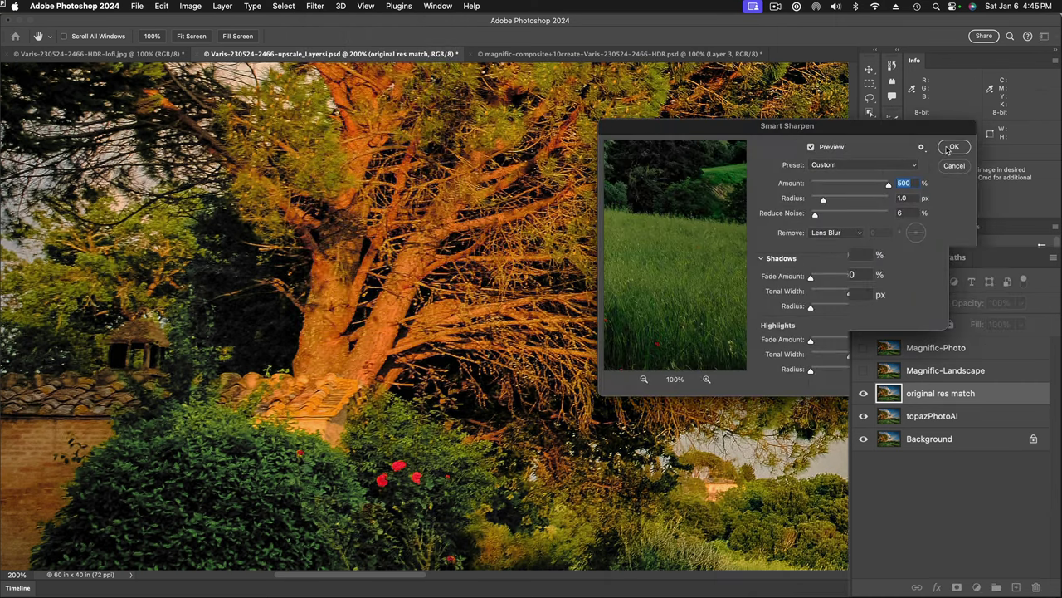
{"action": "left_click", "coordinate": [952, 148]}
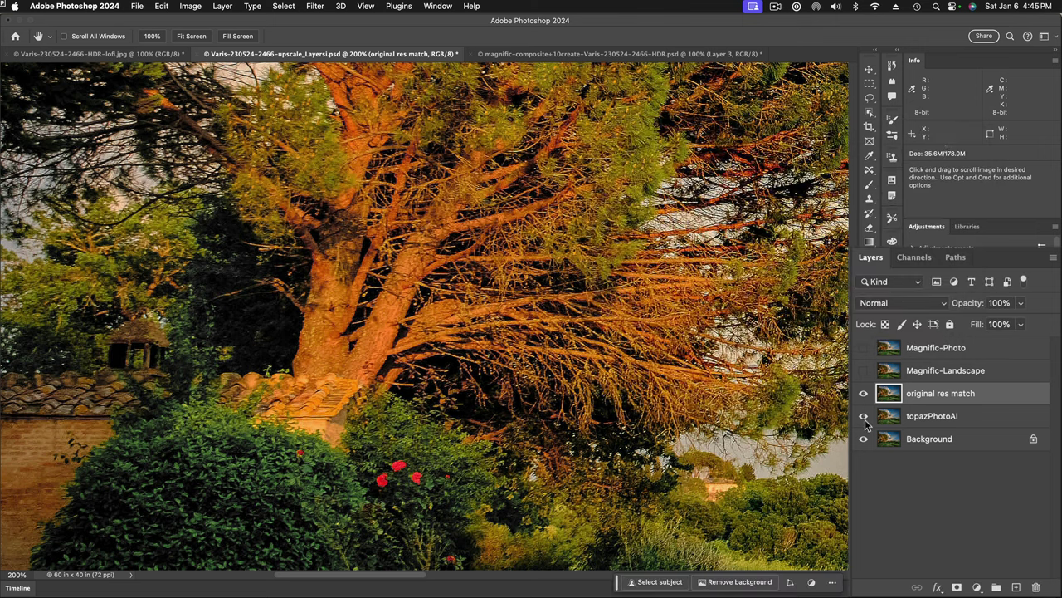
Flick the sharpened original res match layer on and off to compare it with topazPhotoAI.
{"action": "left_click", "coordinate": [862, 394]}
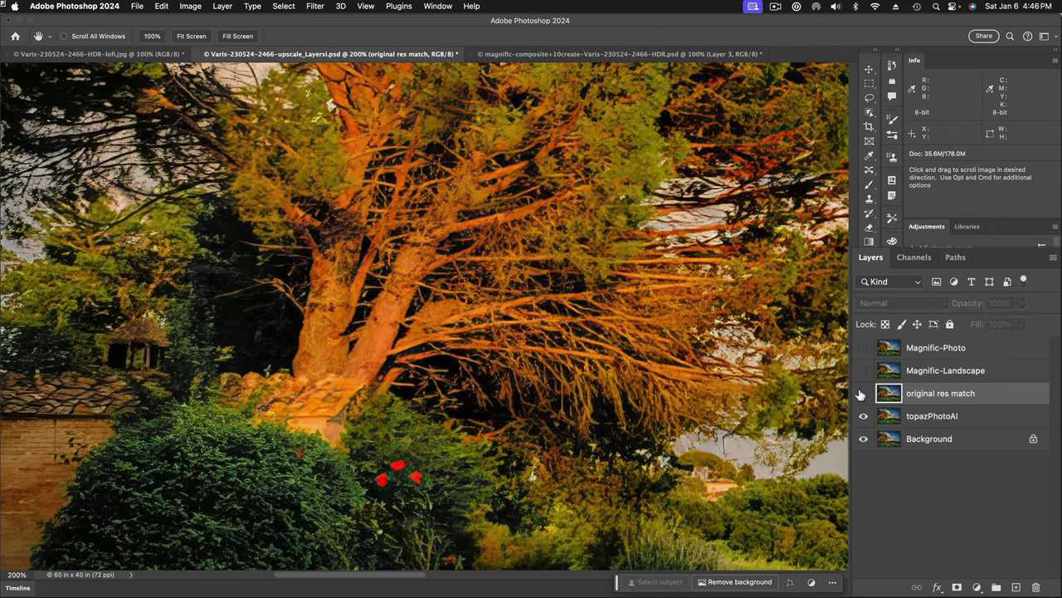
{"action": "left_click", "coordinate": [861, 394]}
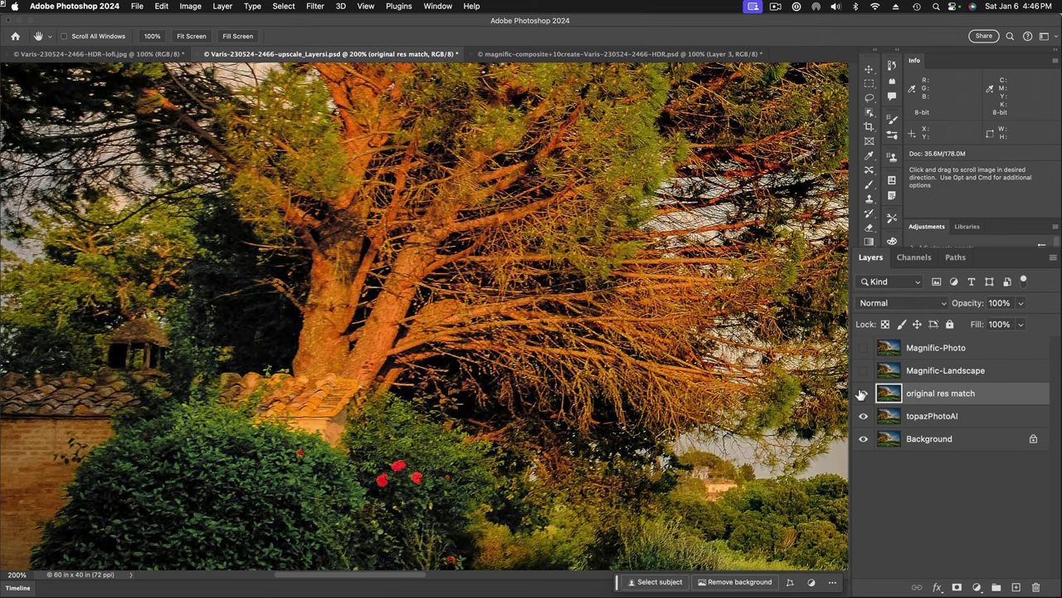
{"action": "left_click", "coordinate": [861, 394]}
{"action": "left_click", "coordinate": [861, 395]}
{"action": "left_click", "coordinate": [863, 396]}
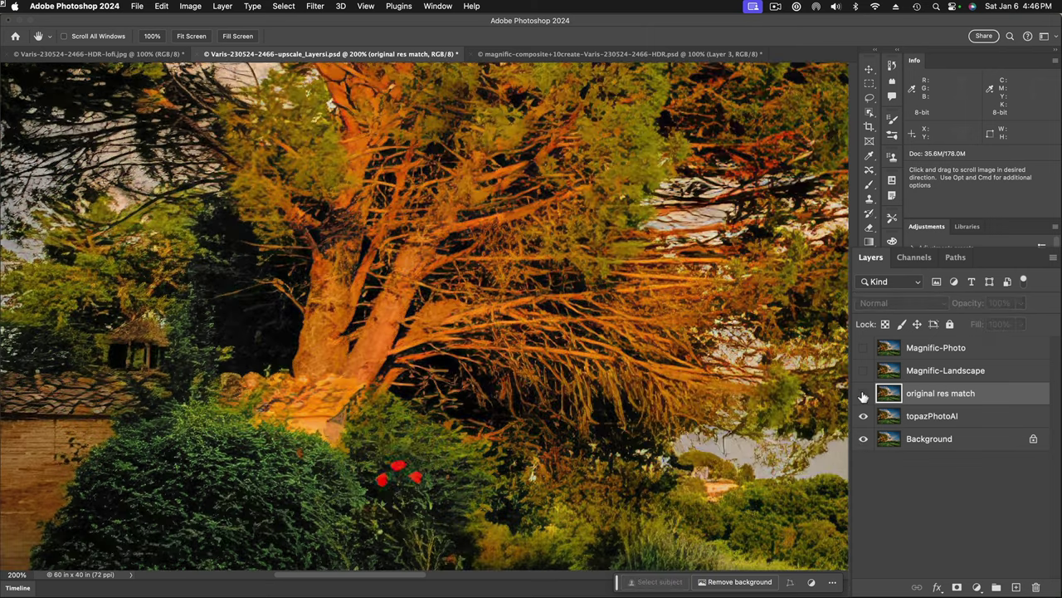
{"action": "left_click", "coordinate": [863, 396]}
{"action": "left_click", "coordinate": [863, 396]}
Compare again over the slope, leaving original res match hidden and topazPhotoAI visible.
{"action": "scroll", "coordinate": [561, 316], "scroll_direction": "down", "scroll_amount": 10}
{"action": "scroll", "coordinate": [561, 316], "scroll_direction": "right", "scroll_amount": 10}
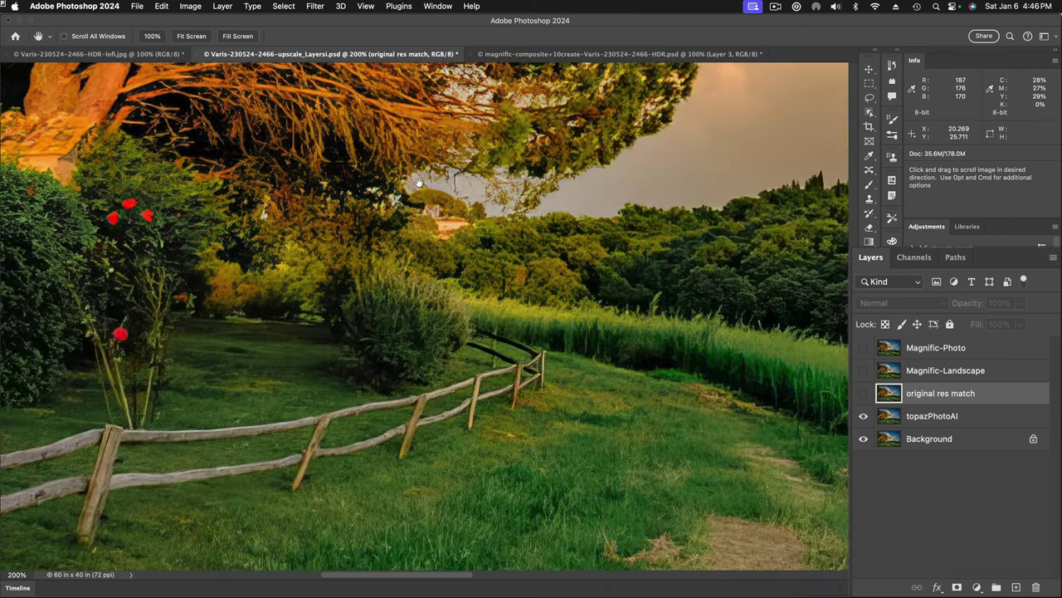
{"action": "scroll", "coordinate": [561, 315], "scroll_direction": "right", "scroll_amount": 5}
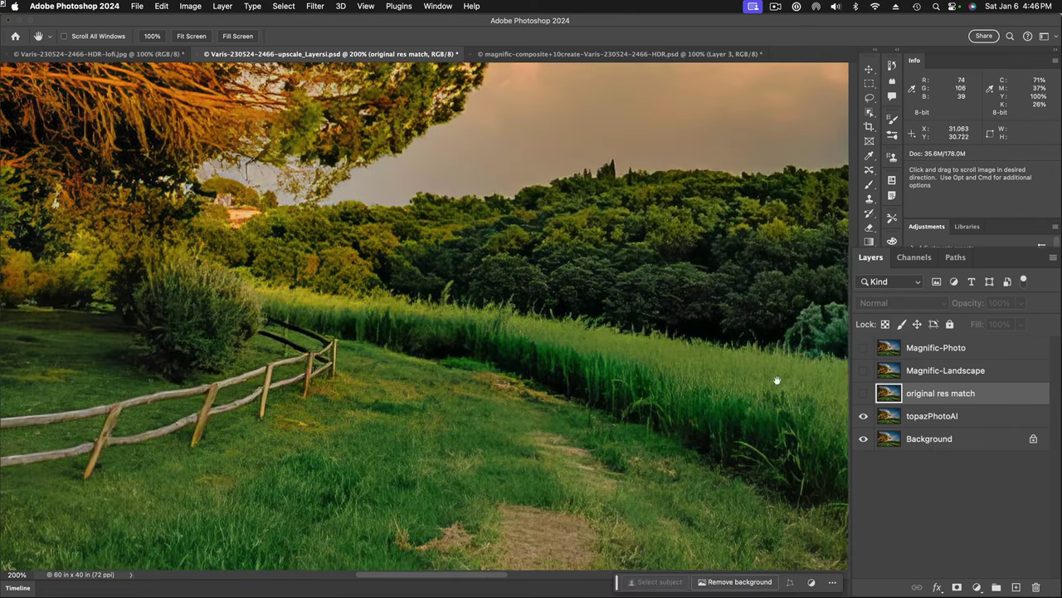
{"action": "left_click", "coordinate": [863, 393]}
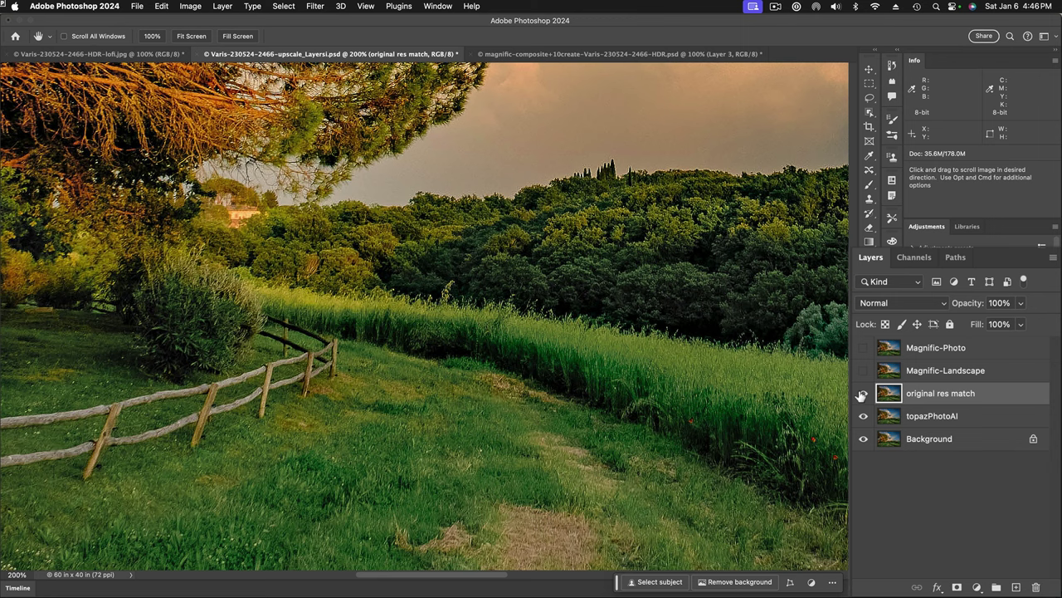
{"action": "left_click", "coordinate": [864, 393]}
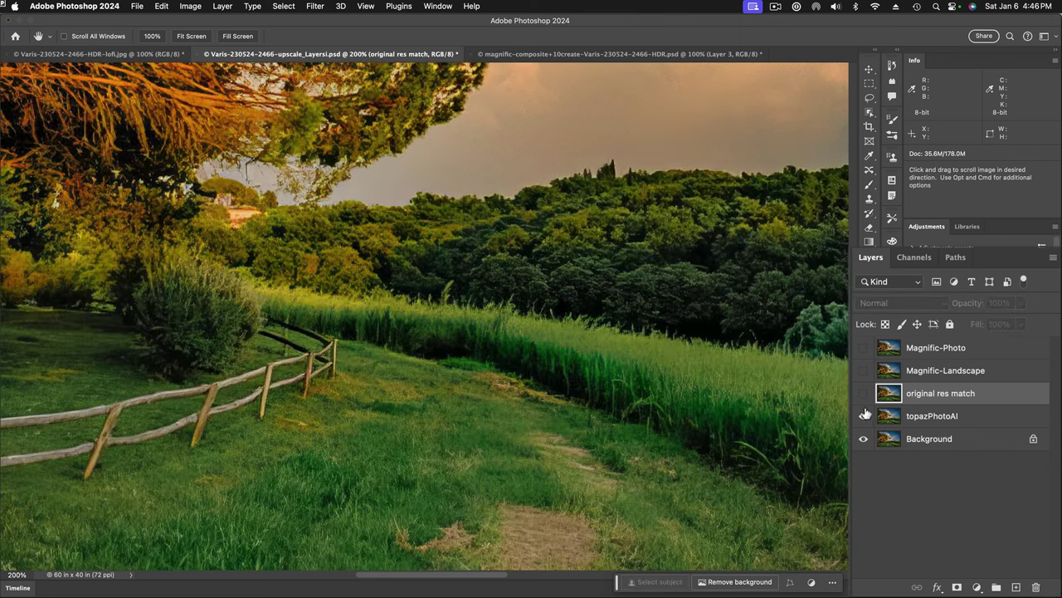
{"action": "left_click", "coordinate": [863, 415]}
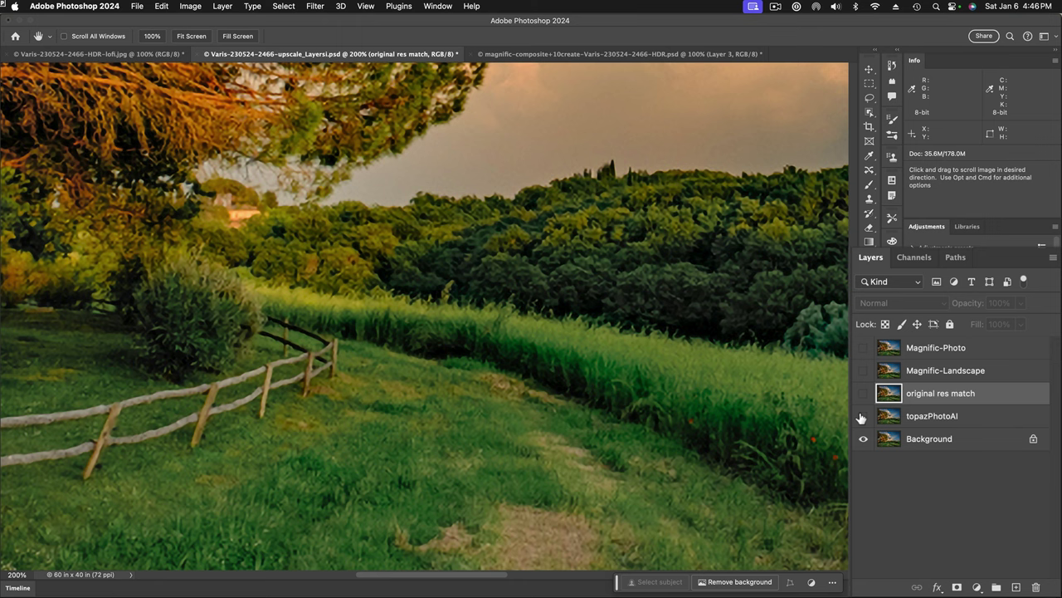
{"action": "left_click", "coordinate": [862, 416]}
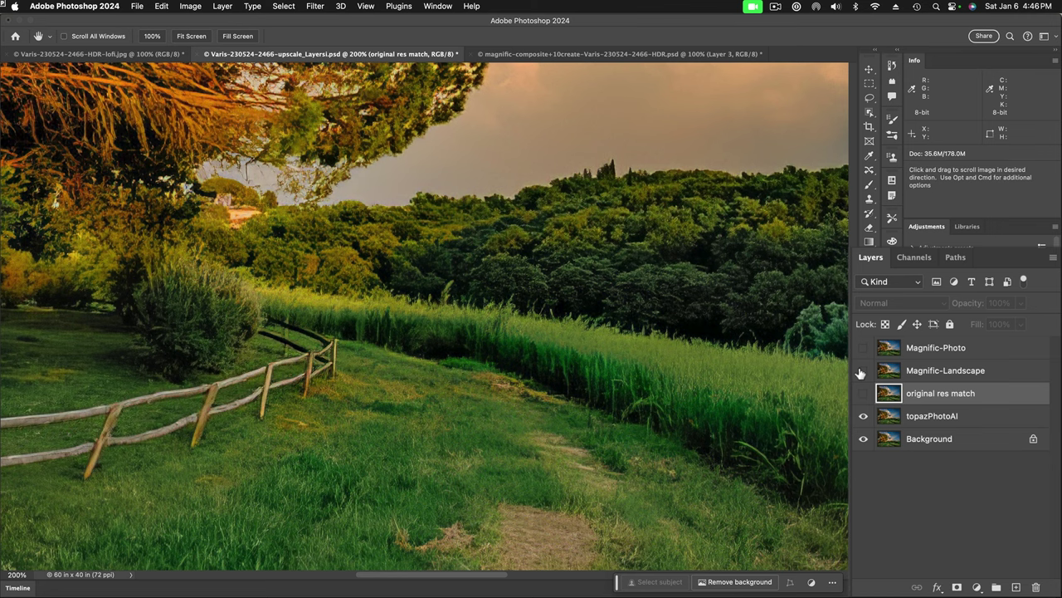
Toggle the Magnific-Landscape layer repeatedly to compare its rendering with topazPhotoAI.
{"action": "left_click", "coordinate": [863, 371]}
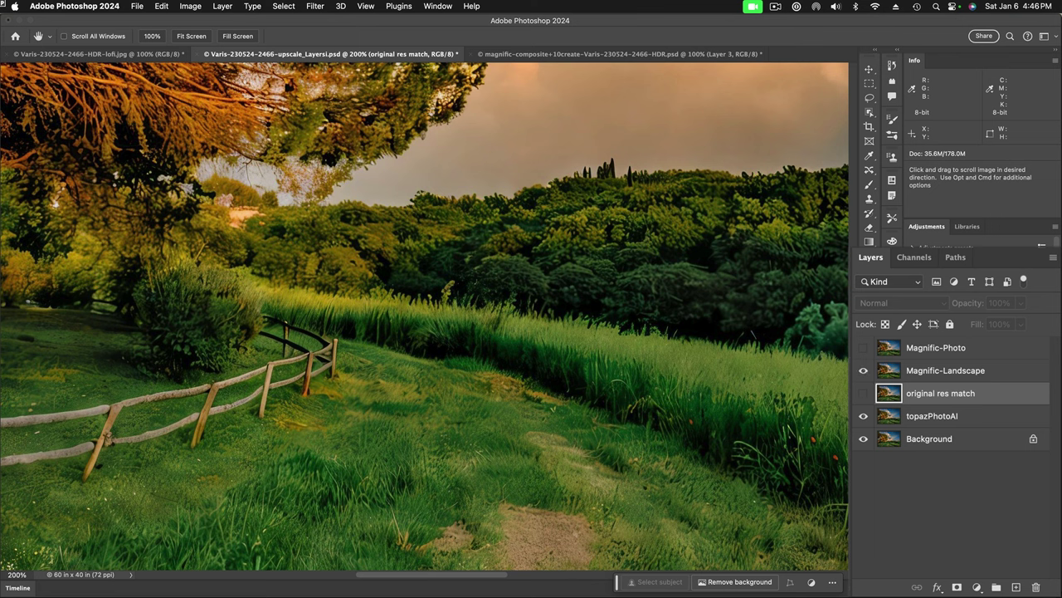
{"action": "left_click", "coordinate": [862, 371]}
{"action": "left_click", "coordinate": [863, 372]}
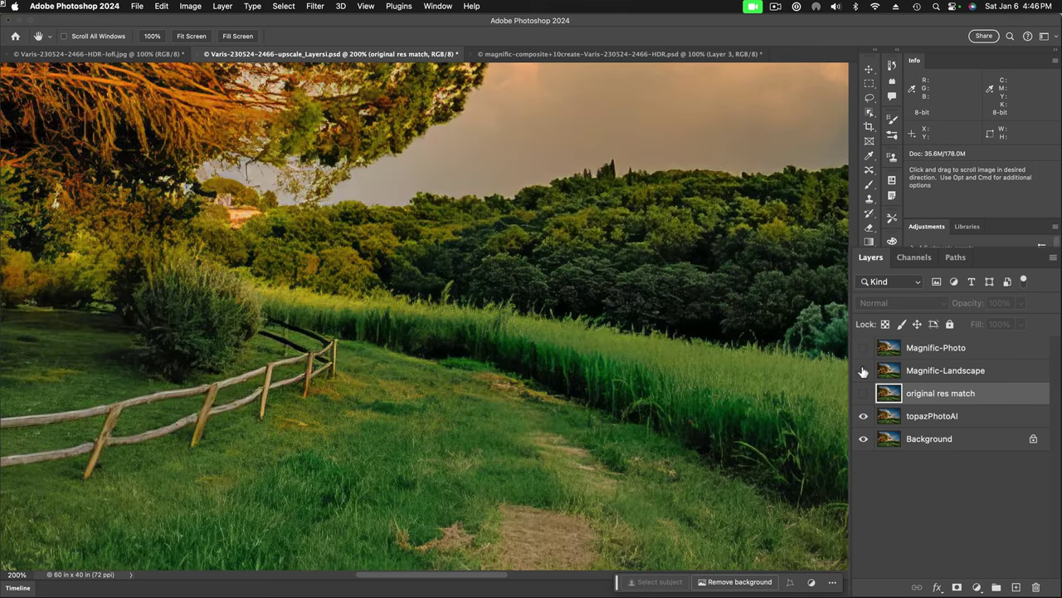
{"action": "left_click", "coordinate": [863, 372]}
{"action": "left_click", "coordinate": [863, 372]}
{"action": "left_click", "coordinate": [863, 372]}
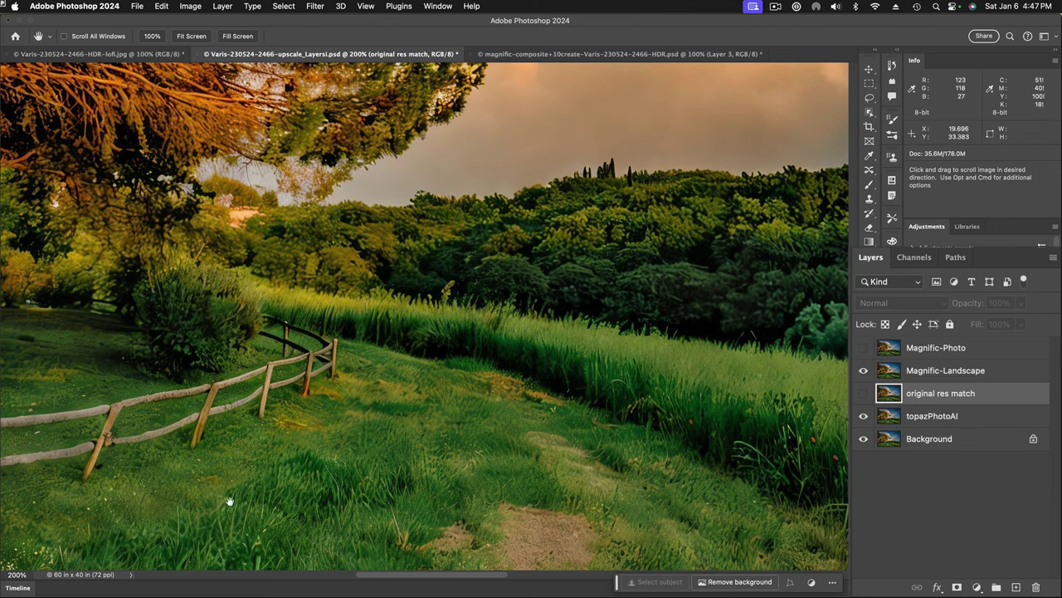
{"action": "left_click", "coordinate": [863, 371]}
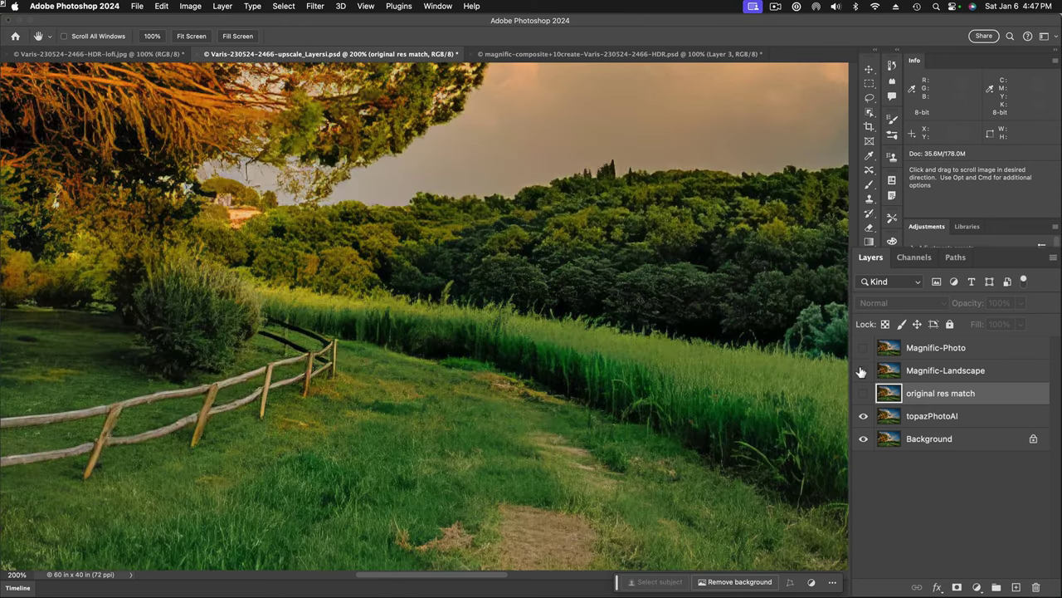
{"action": "left_click", "coordinate": [864, 371]}
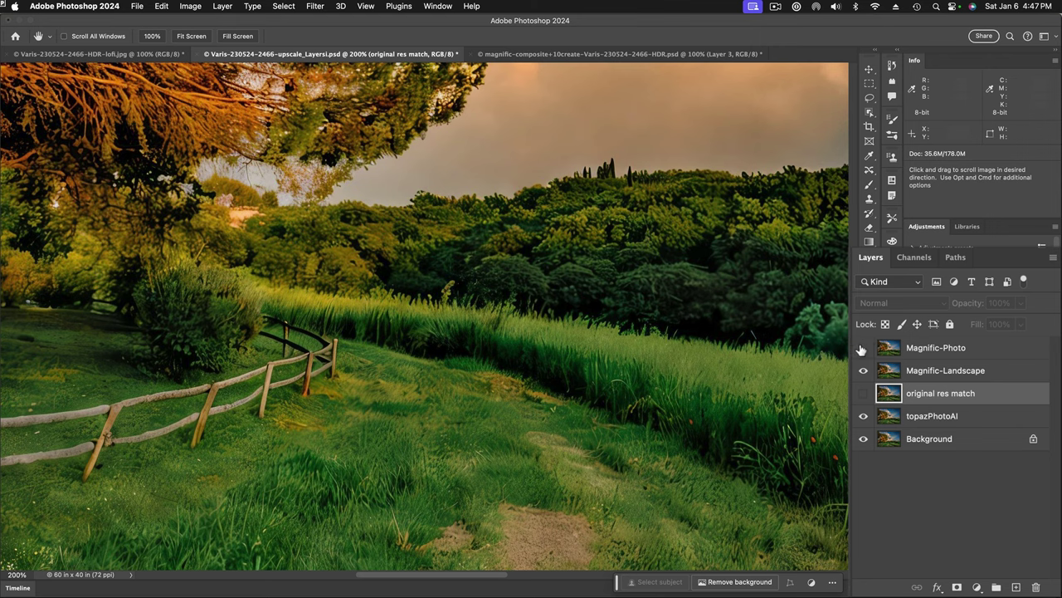
Compare the Magnific-Photo layer on and off, ending with it visible.
{"action": "left_click", "coordinate": [863, 348]}
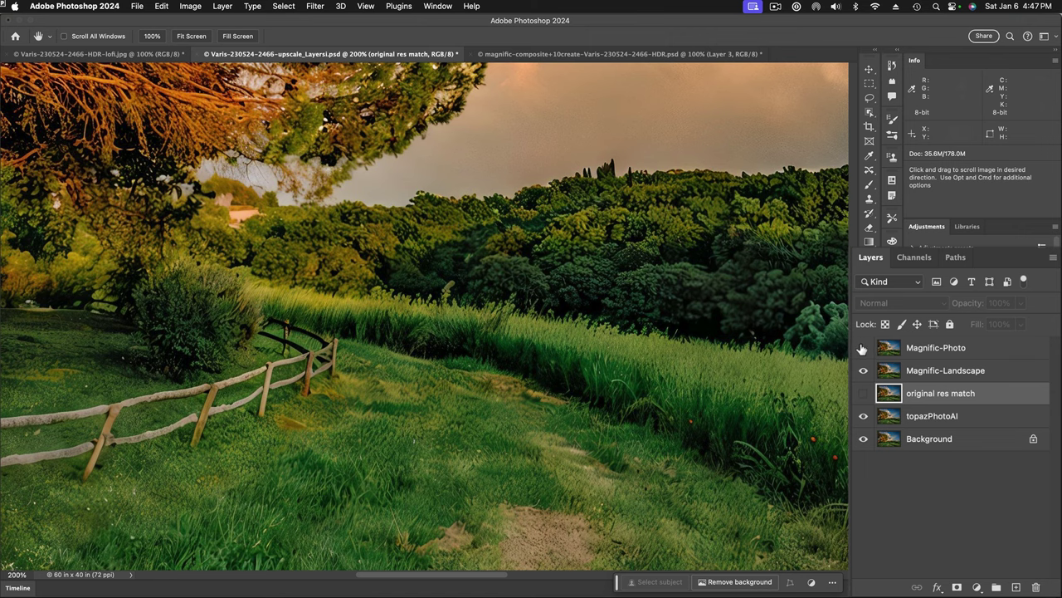
{"action": "left_click", "coordinate": [863, 349]}
{"action": "left_click", "coordinate": [863, 349]}
{"action": "left_click", "coordinate": [863, 349]}
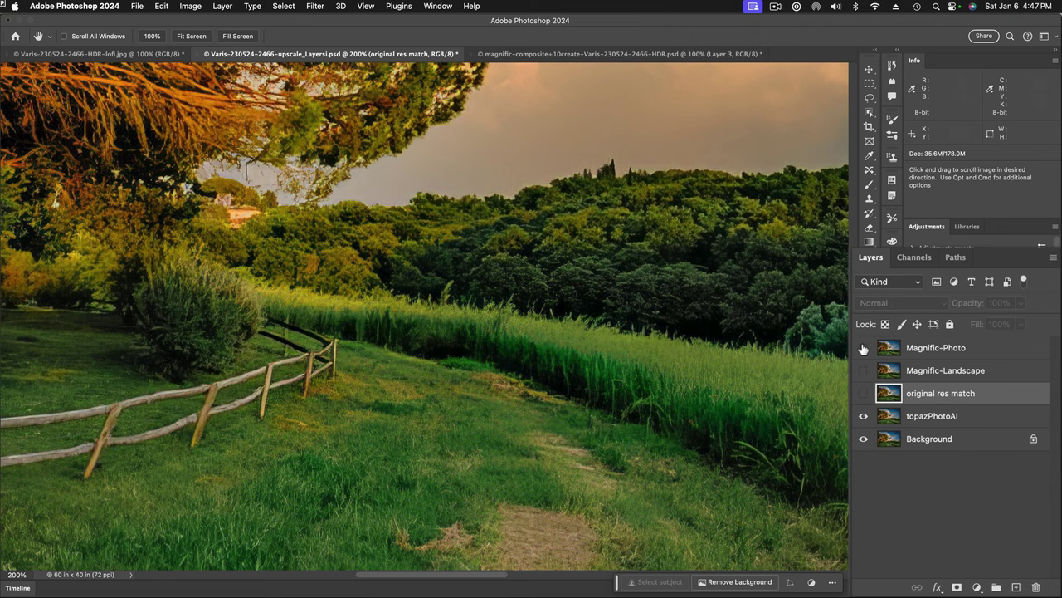
{"action": "left_click", "coordinate": [864, 349]}
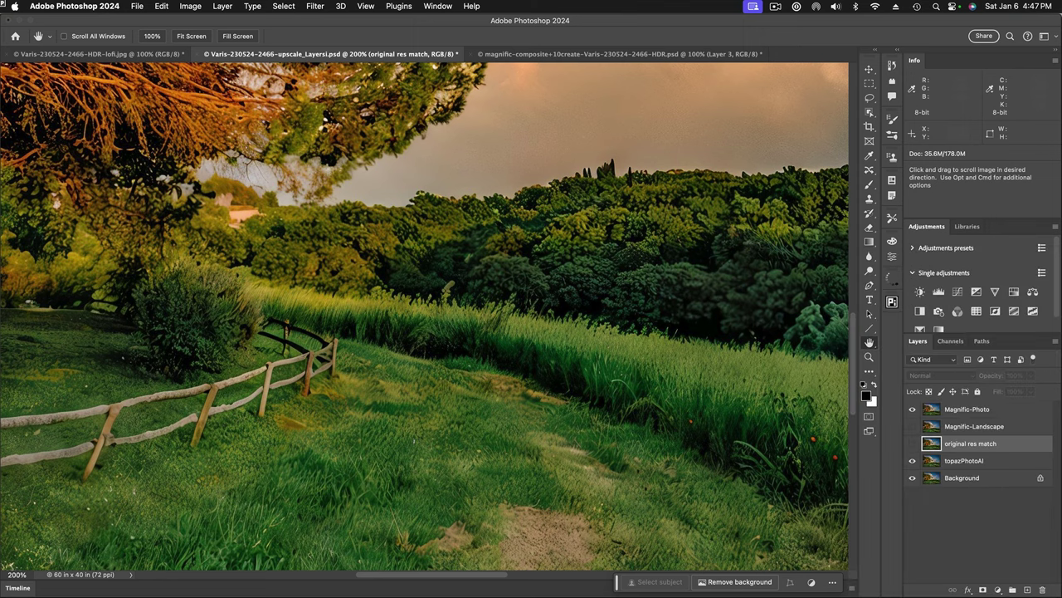
Drag the landscape image from Finder into Magnific's Input image box, replacing the horse photo.
{"action": "key", "text": "super+Tab"}
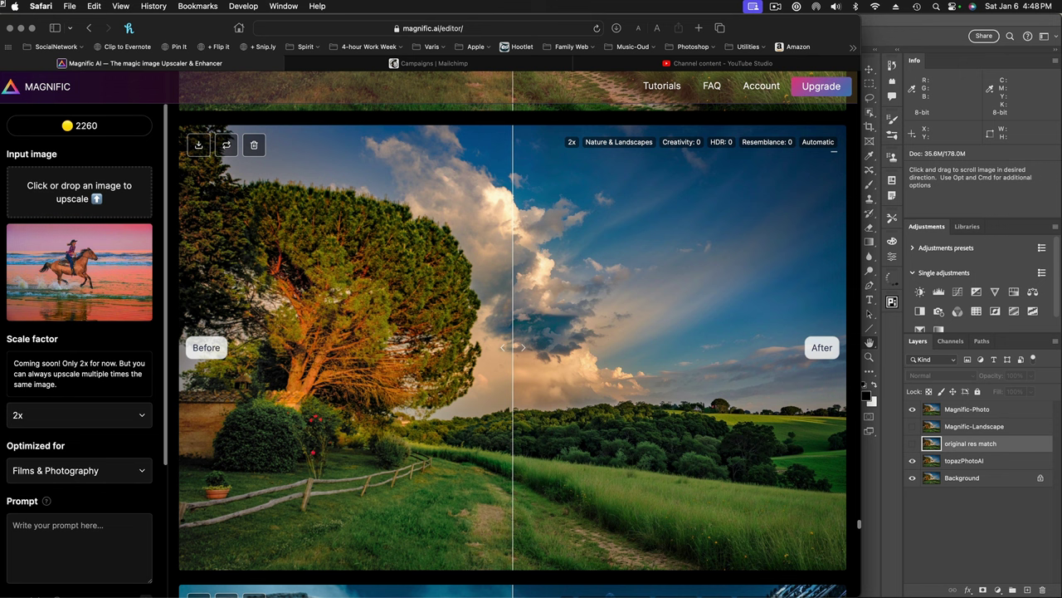
{"action": "key", "text": "super+Tab"}
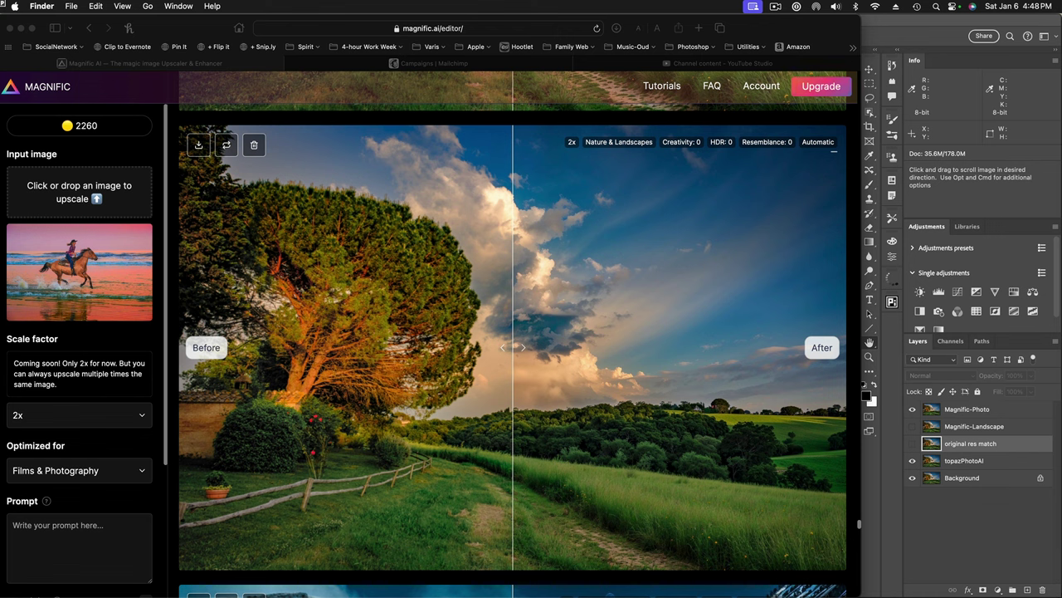
{"action": "left_click_drag", "start_coordinate": [1061, 373], "coordinate": [92, 263]}
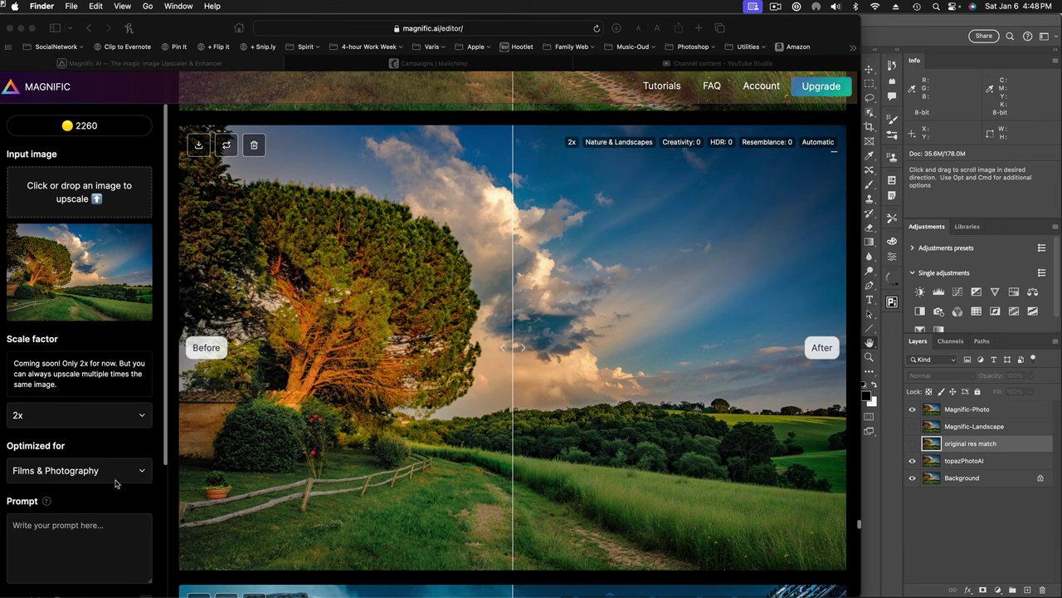
Keep Films & Photography as the Magnific optimisation style.
{"action": "left_click", "coordinate": [141, 472]}
{"action": "left_click", "coordinate": [141, 472]}
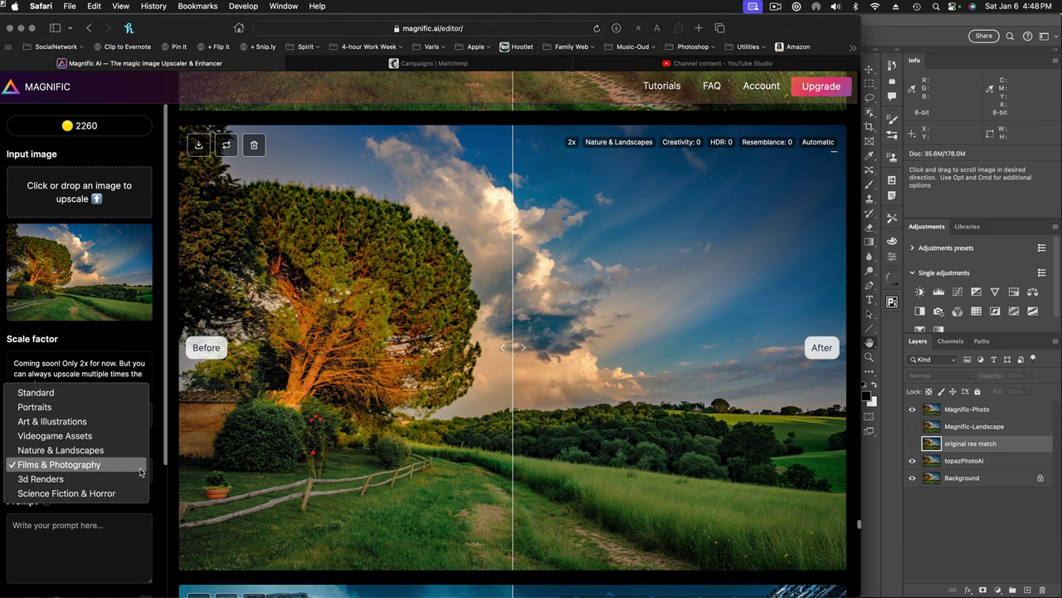
{"action": "left_click", "coordinate": [79, 467]}
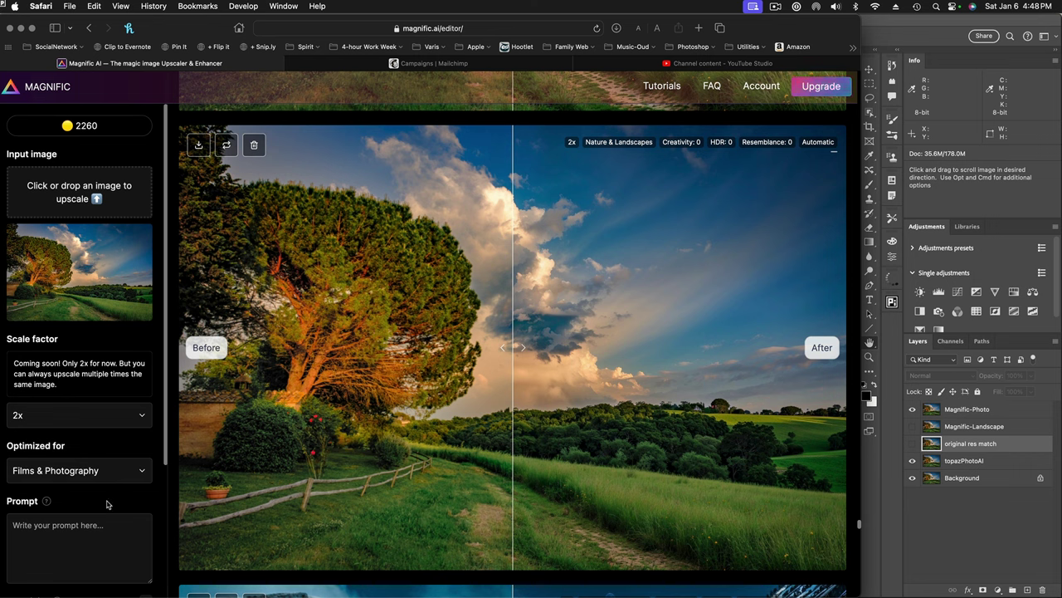
Drag the Creativity, HDR and Resemblance sliders down to 0.
{"action": "scroll", "coordinate": [107, 504], "scroll_direction": "down", "scroll_amount": 3}
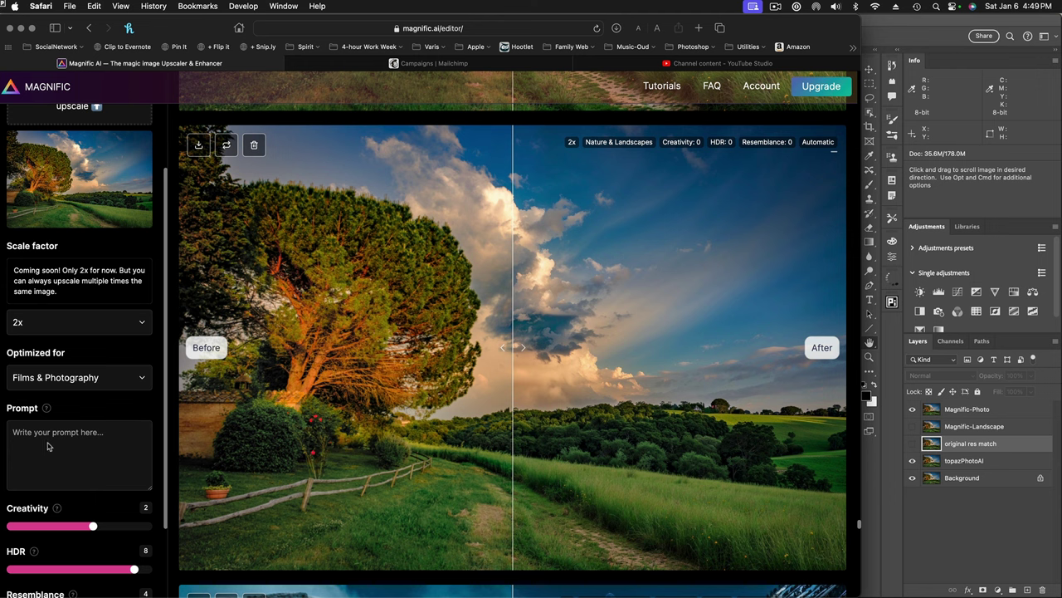
{"action": "scroll", "coordinate": [108, 454], "scroll_direction": "down", "scroll_amount": 2}
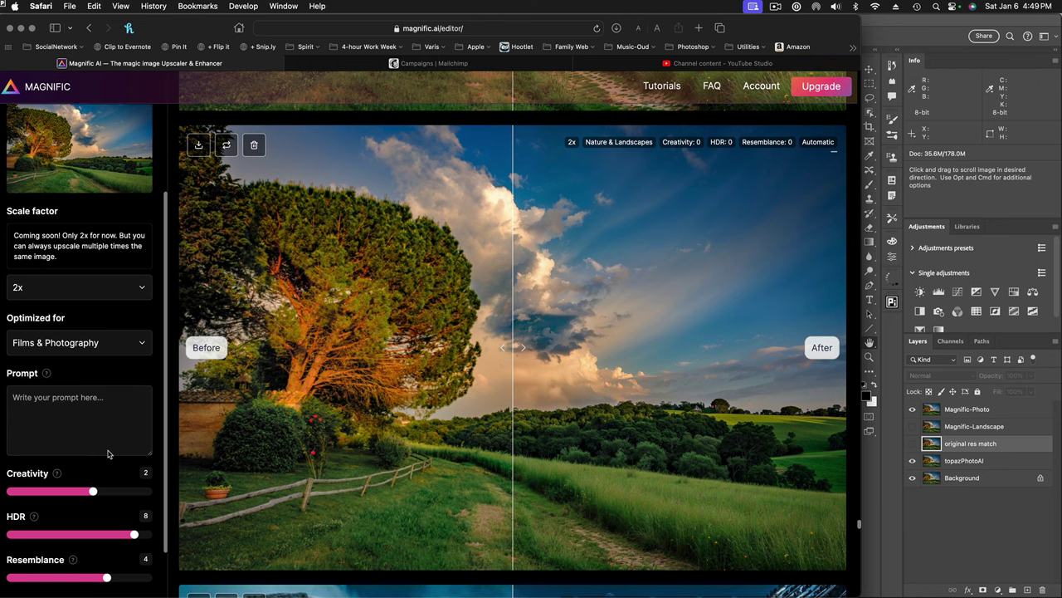
{"action": "scroll", "coordinate": [108, 453], "scroll_direction": "down", "scroll_amount": 3}
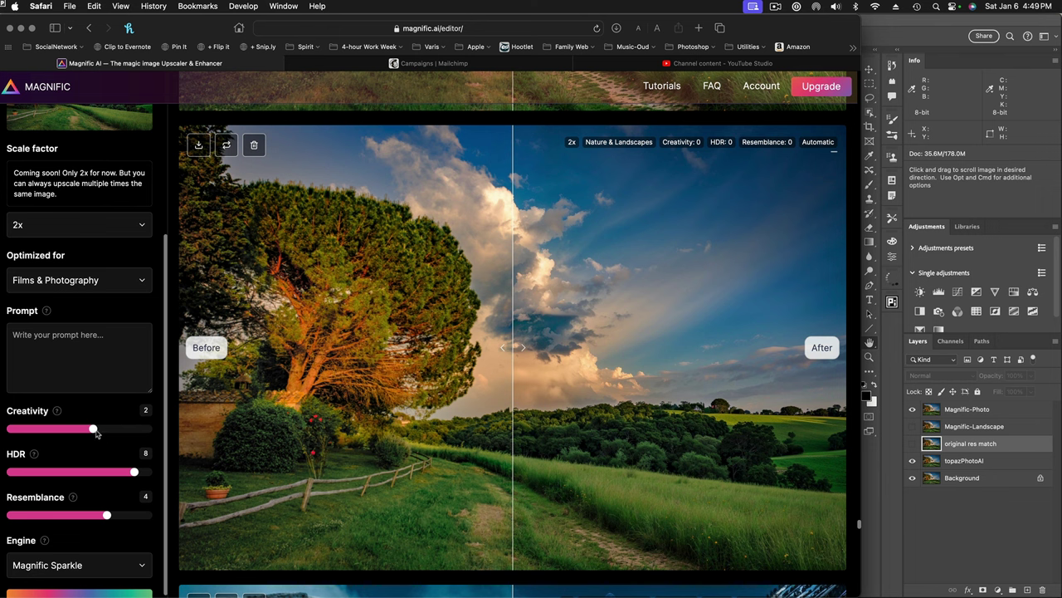
{"action": "left_click_drag", "start_coordinate": [94, 429], "coordinate": [79, 428]}
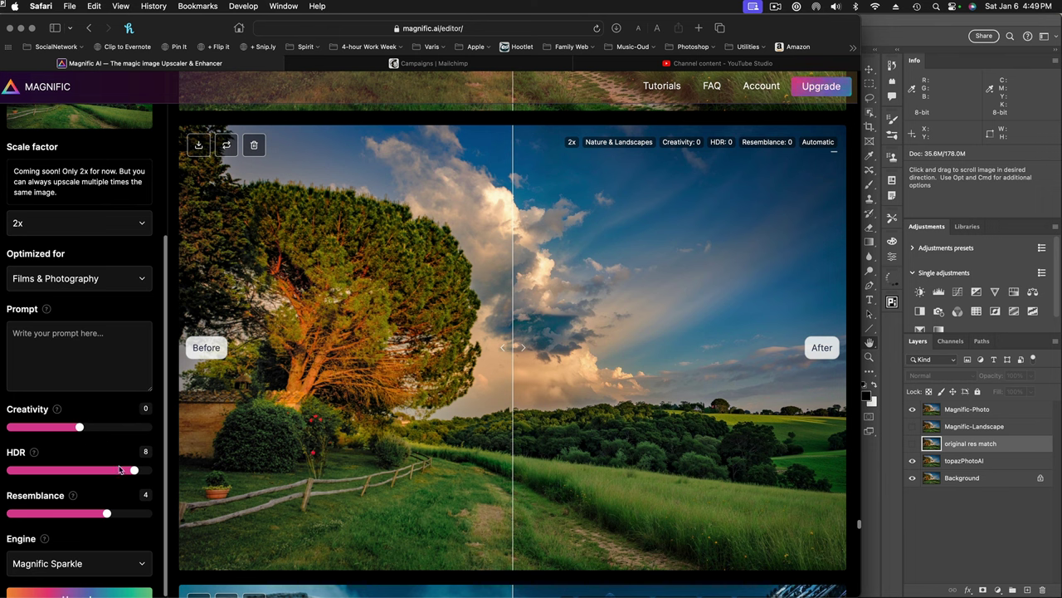
{"action": "left_click_drag", "start_coordinate": [133, 470], "coordinate": [78, 471]}
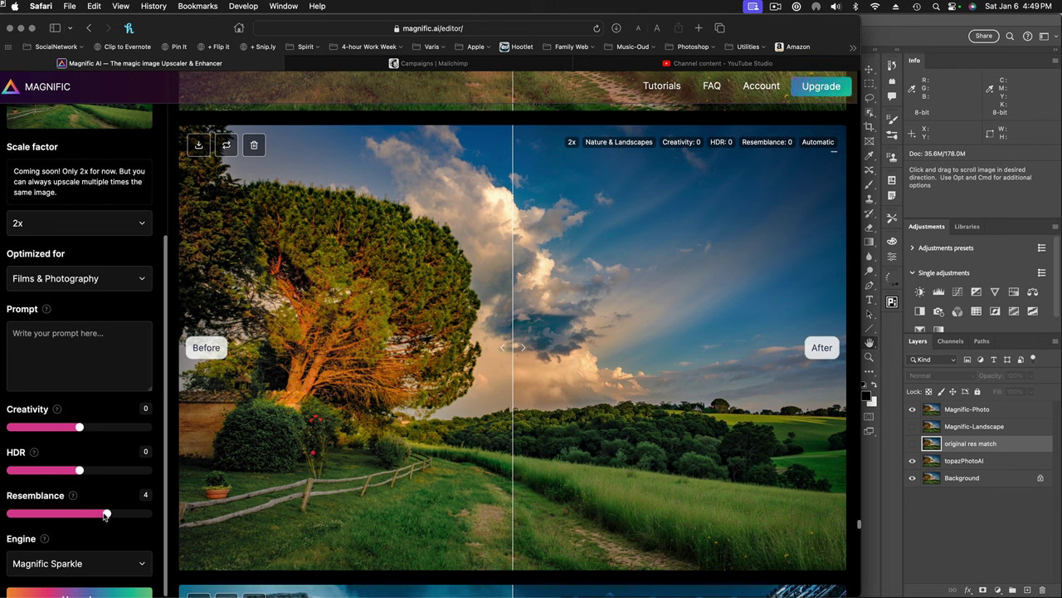
{"action": "left_click_drag", "start_coordinate": [106, 514], "coordinate": [83, 515]}
{"action": "scroll", "coordinate": [93, 548], "scroll_direction": "down", "scroll_amount": 2}
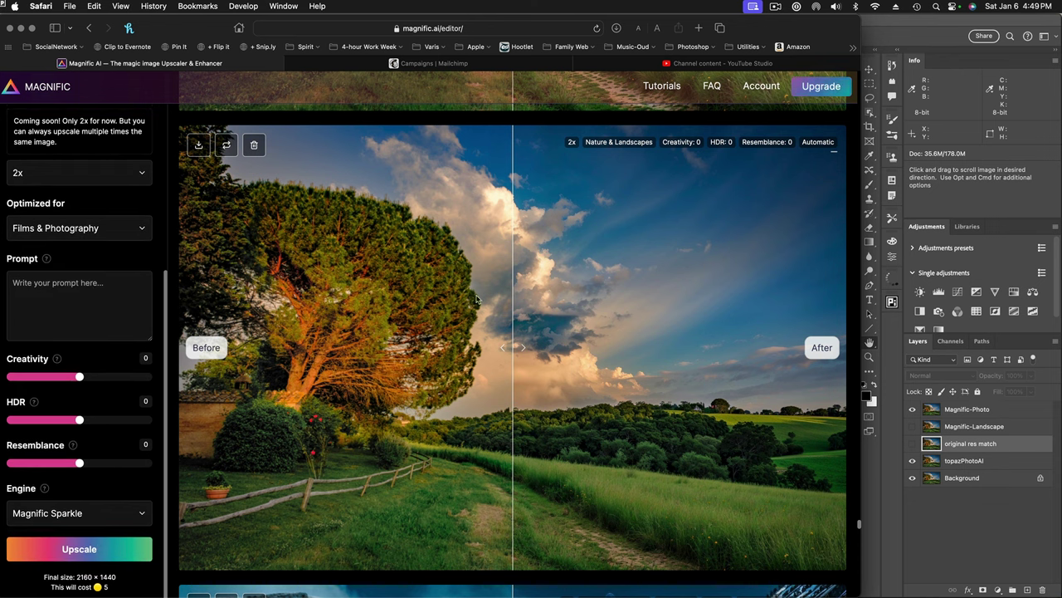
Switch optimisation to Nature & Landscapes and compare before/after, including the house and fence detail.
{"action": "left_click_drag", "start_coordinate": [513, 349], "coordinate": [292, 308]}
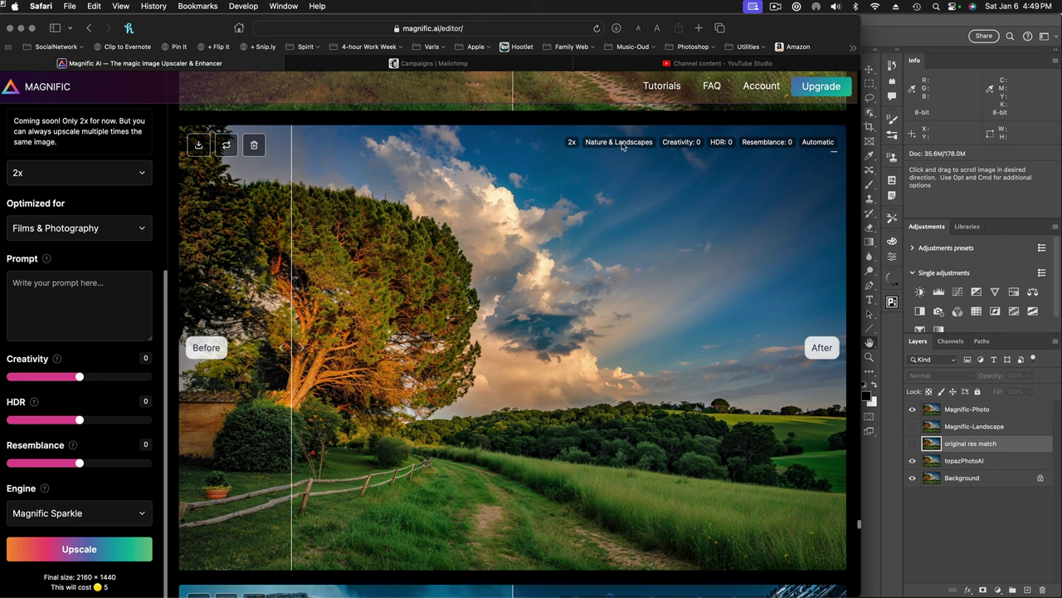
{"action": "left_click", "coordinate": [141, 232]}
{"action": "left_click", "coordinate": [119, 208]}
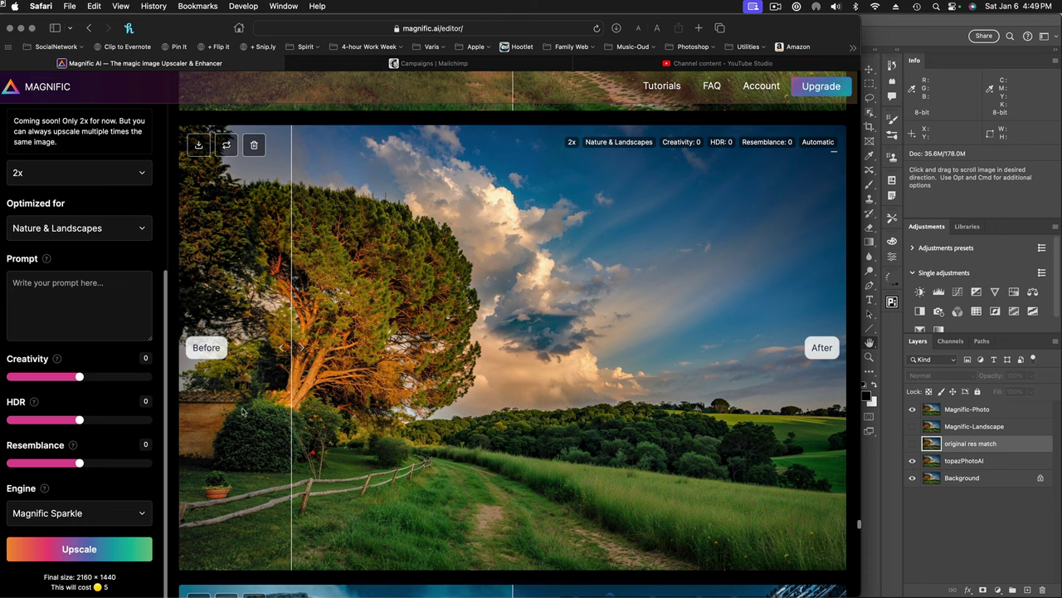
{"action": "left_click_drag", "start_coordinate": [286, 352], "coordinate": [177, 462]}
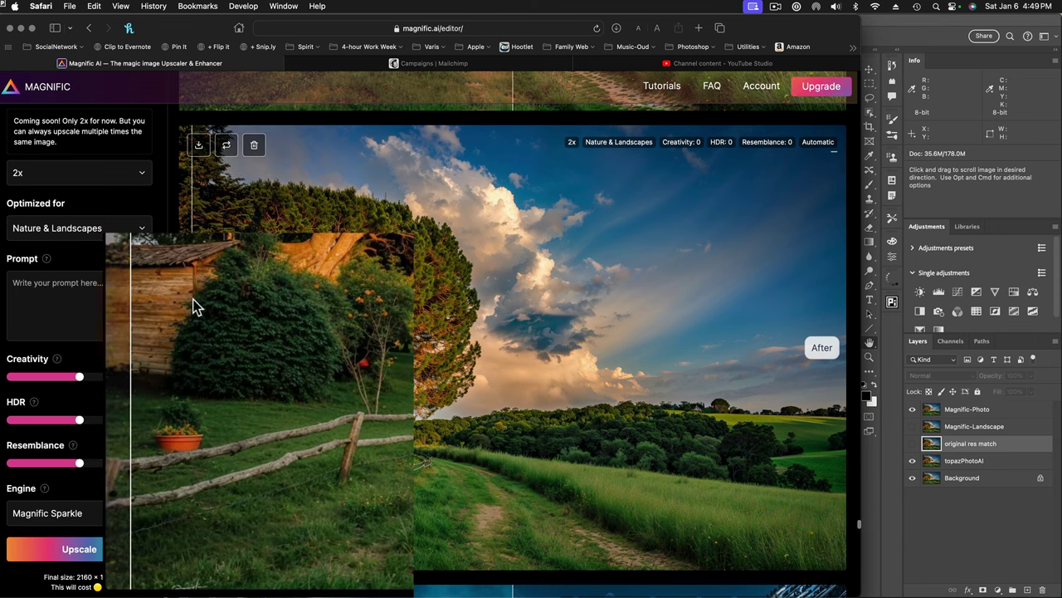
{"action": "left_click_drag", "start_coordinate": [190, 352], "coordinate": [842, 412]}
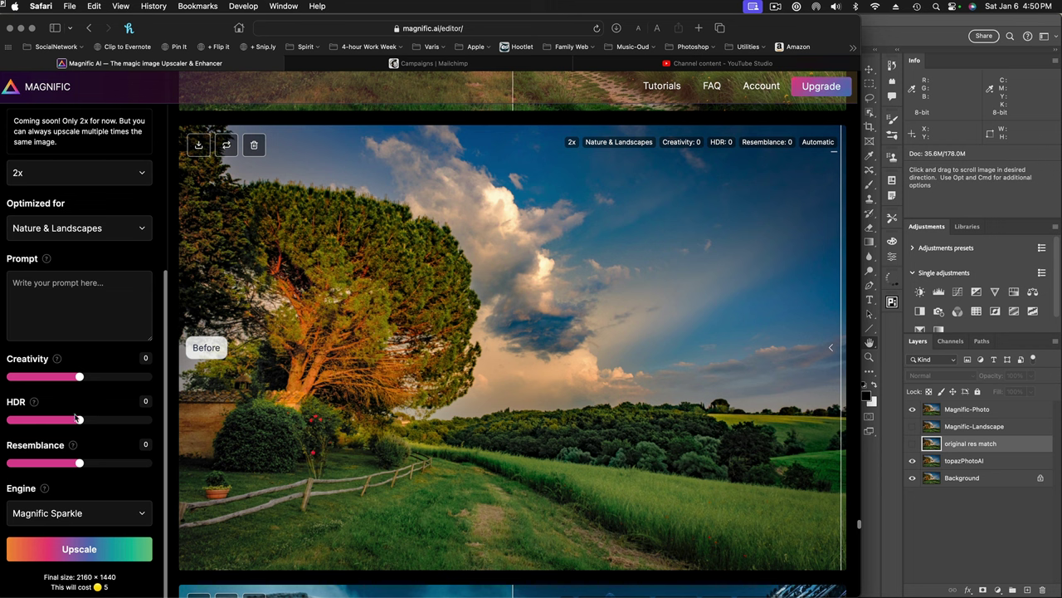
Keep Magnific Sparkle as the upscaling engine.
{"action": "left_click", "coordinate": [142, 515]}
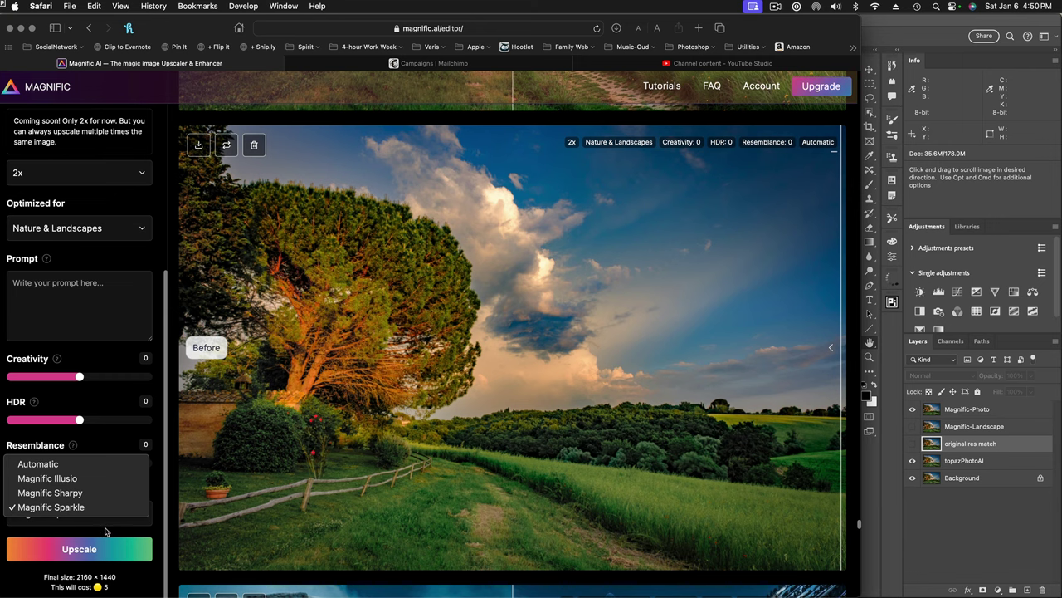
{"action": "left_click", "coordinate": [93, 505]}
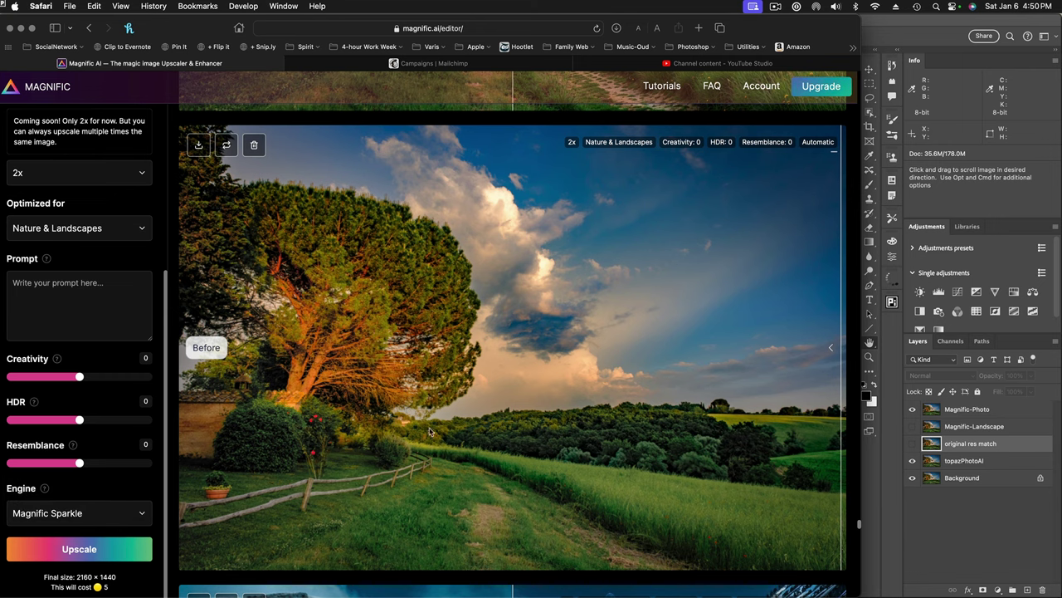
{"action": "scroll", "coordinate": [548, 359], "scroll_direction": "up", "scroll_amount": 5}
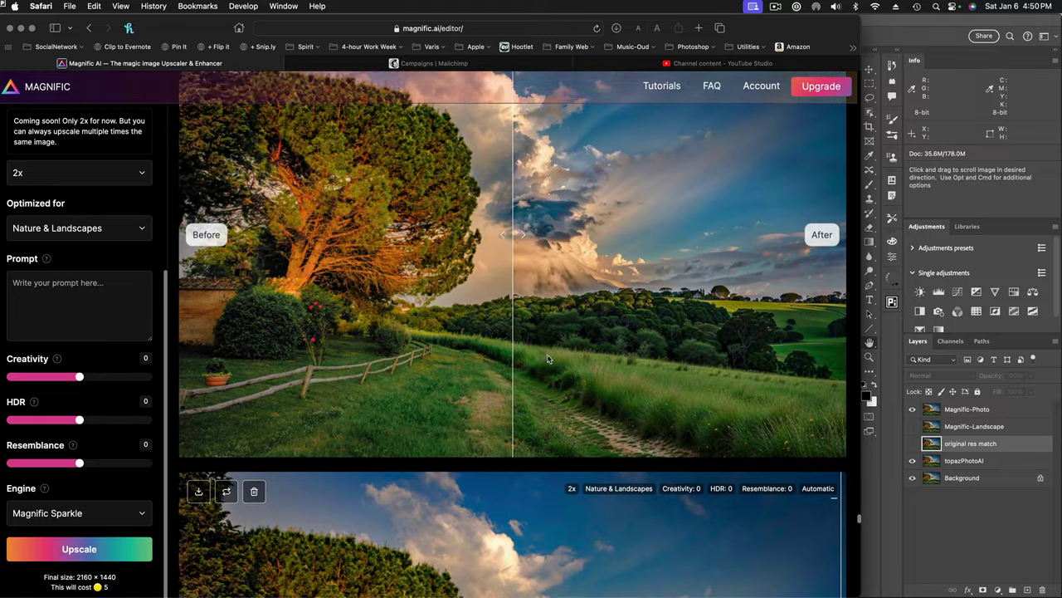
Sweep the Creativity 0, HDR 10 card's divider, ending with the enhanced image nearly filling the frame.
{"action": "scroll", "coordinate": [548, 359], "scroll_direction": "down", "scroll_amount": 5}
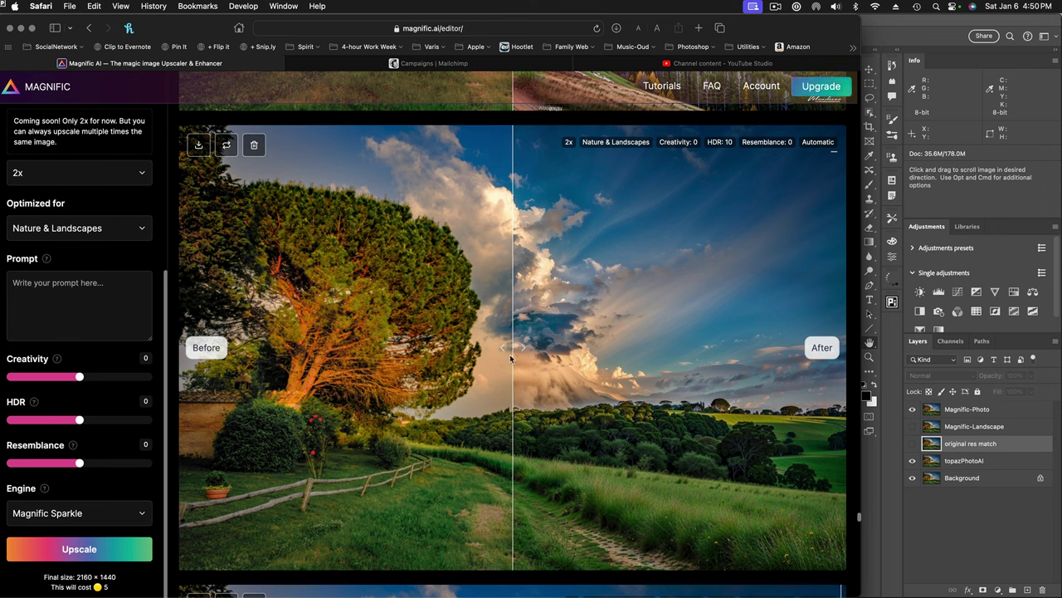
{"action": "left_click_drag", "start_coordinate": [515, 349], "coordinate": [825, 347]}
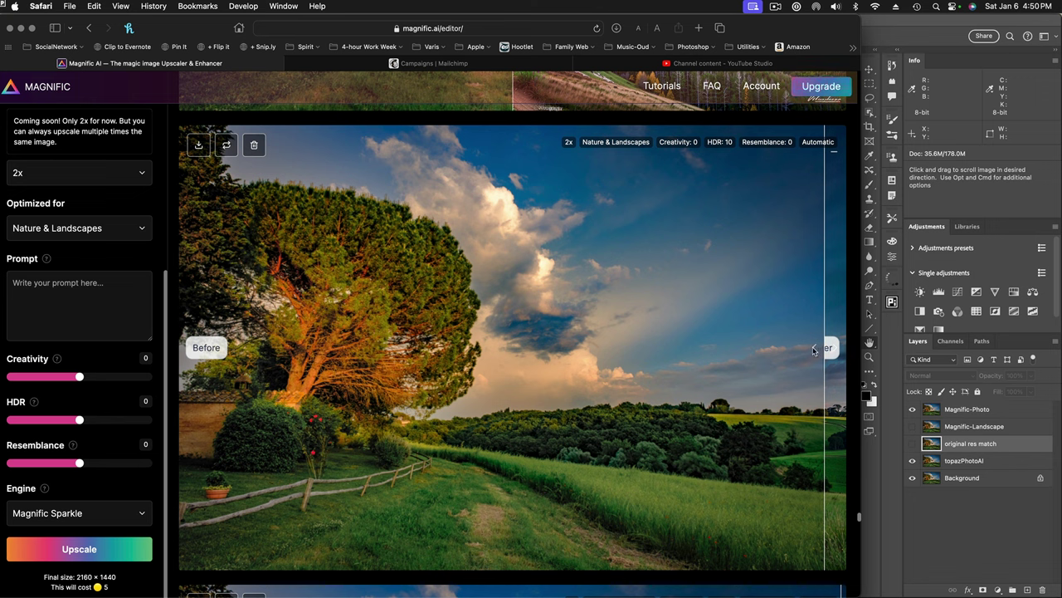
{"action": "left_click_drag", "start_coordinate": [816, 350], "coordinate": [251, 357]}
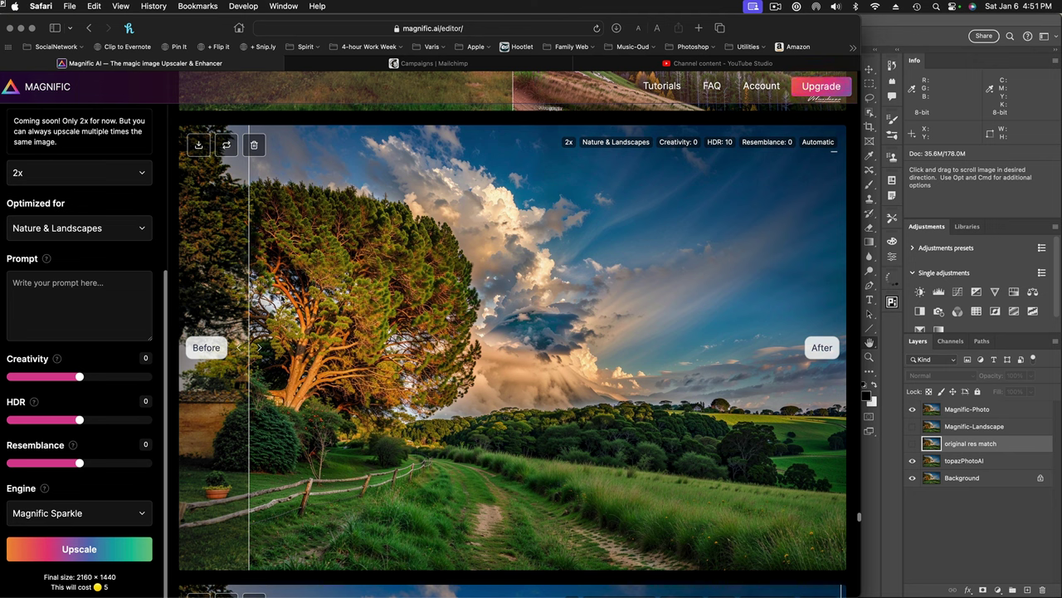
{"action": "left_click_drag", "start_coordinate": [250, 349], "coordinate": [174, 349]}
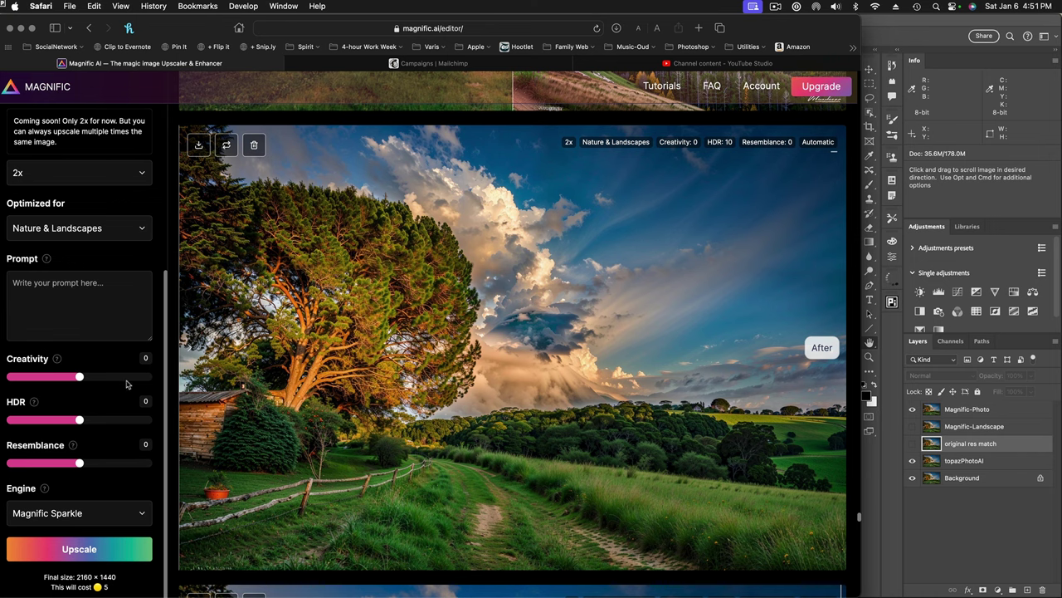
Show the Creativity 10, HDR 10 result fully in its enhanced After view.
{"action": "scroll", "coordinate": [492, 306], "scroll_direction": "up", "scroll_amount": 5}
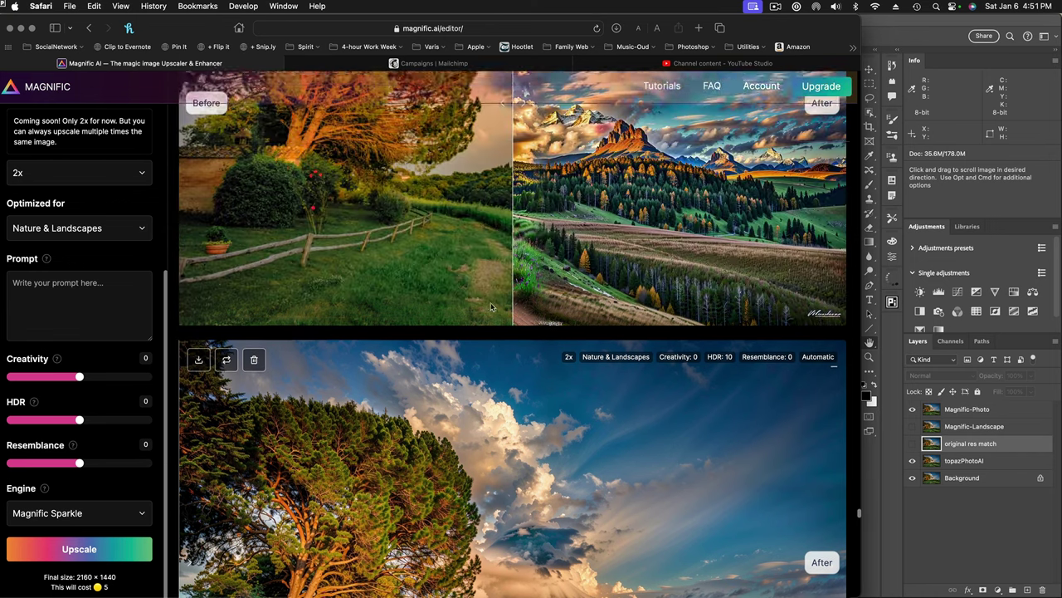
{"action": "scroll", "coordinate": [490, 309], "scroll_direction": "up", "scroll_amount": 2}
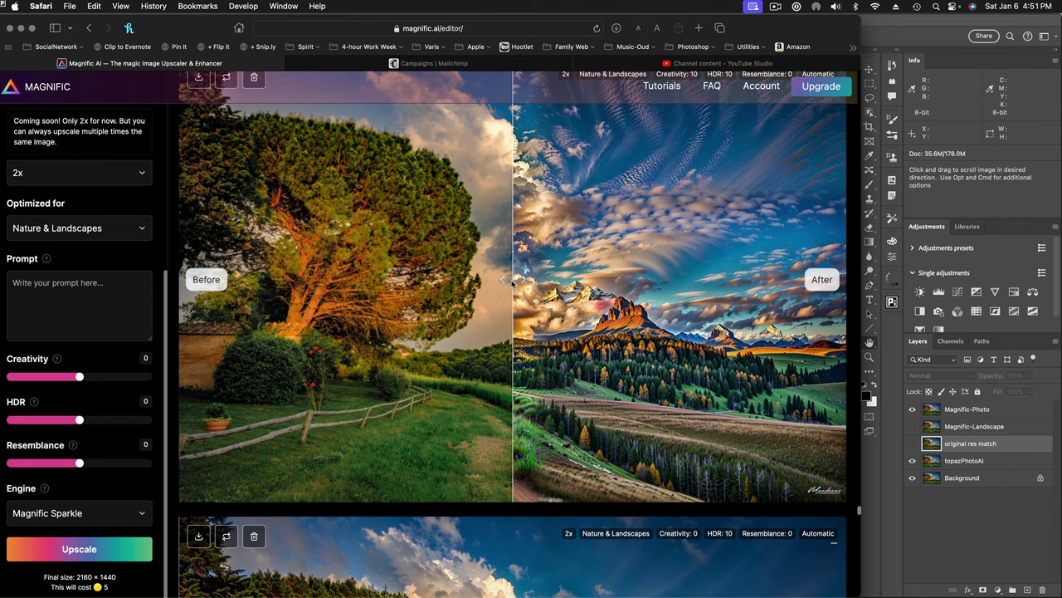
{"action": "scroll", "coordinate": [513, 278], "scroll_direction": "up", "scroll_amount": 1}
{"action": "left_click_drag", "start_coordinate": [512, 291], "coordinate": [177, 286]}
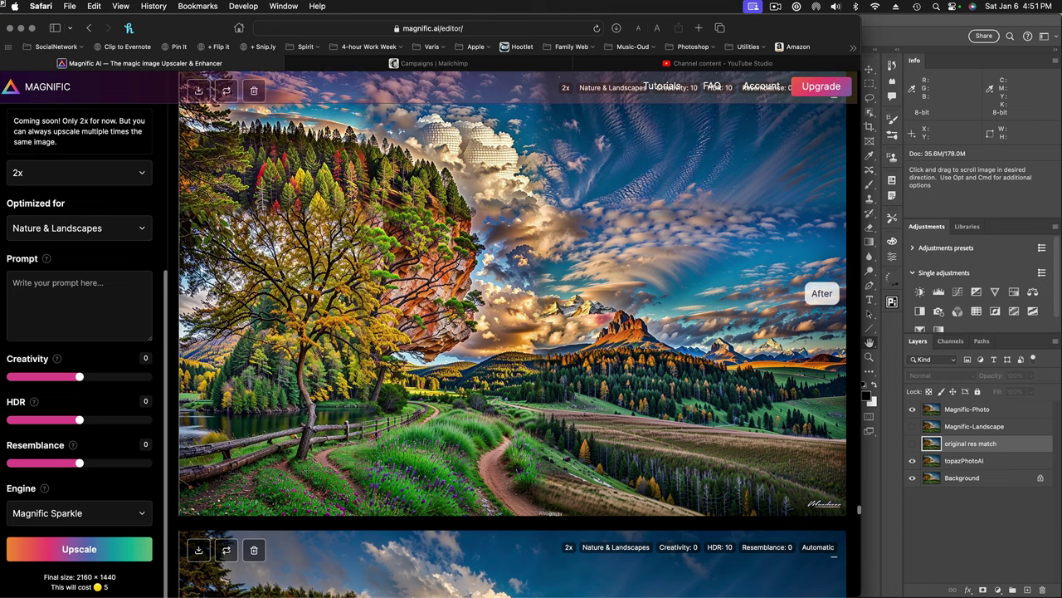
{"action": "scroll", "coordinate": [584, 281], "scroll_direction": "up", "scroll_amount": 3}
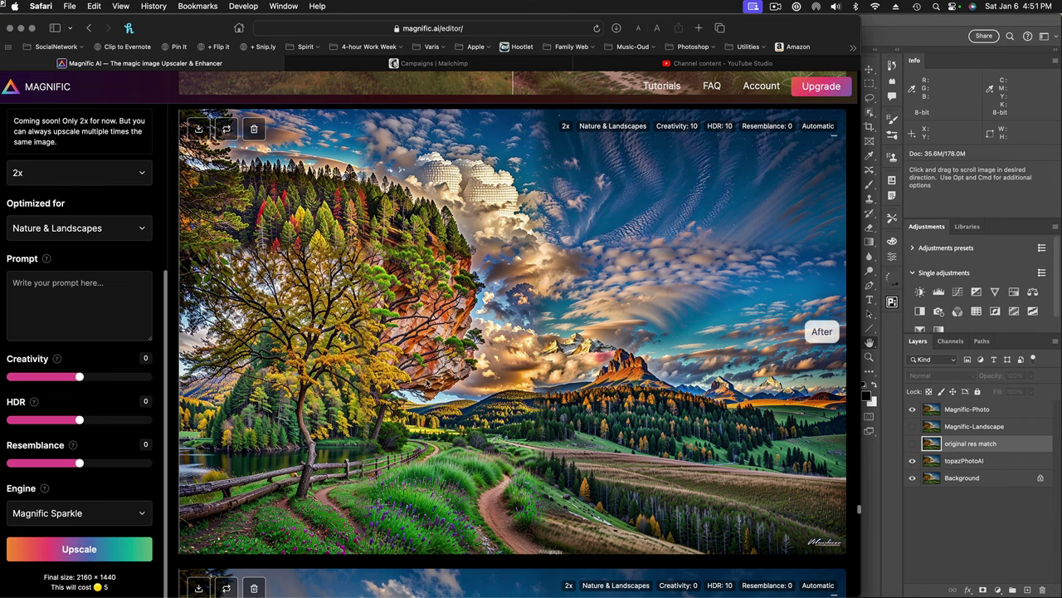
Compare the Creativity 5 results at Resemblance 0 and 10 against the original, mostly enhanced.
{"action": "scroll", "coordinate": [440, 291], "scroll_direction": "up", "scroll_amount": 10}
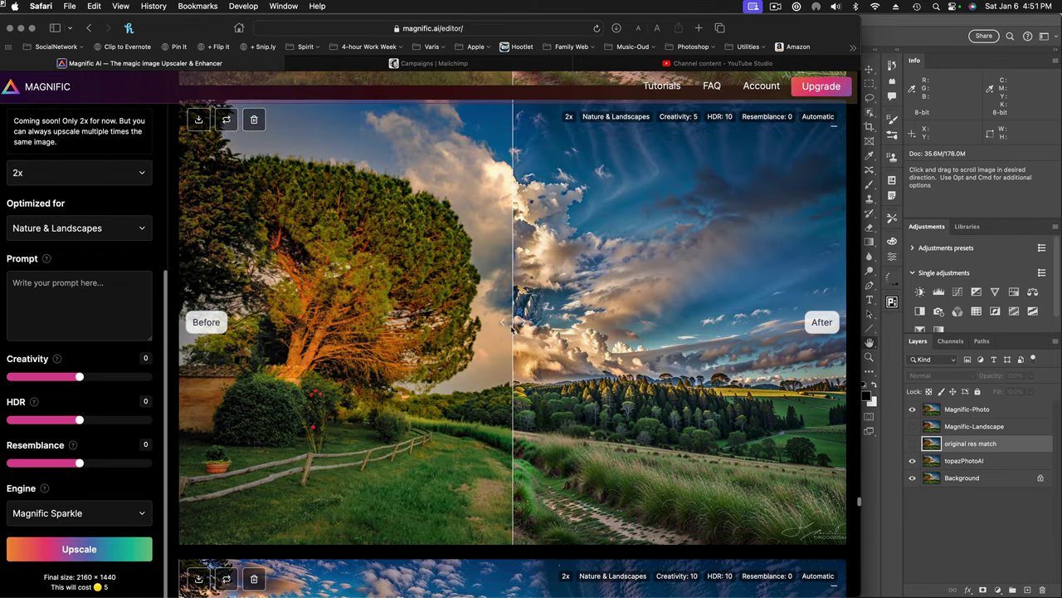
{"action": "left_click_drag", "start_coordinate": [513, 328], "coordinate": [168, 322]}
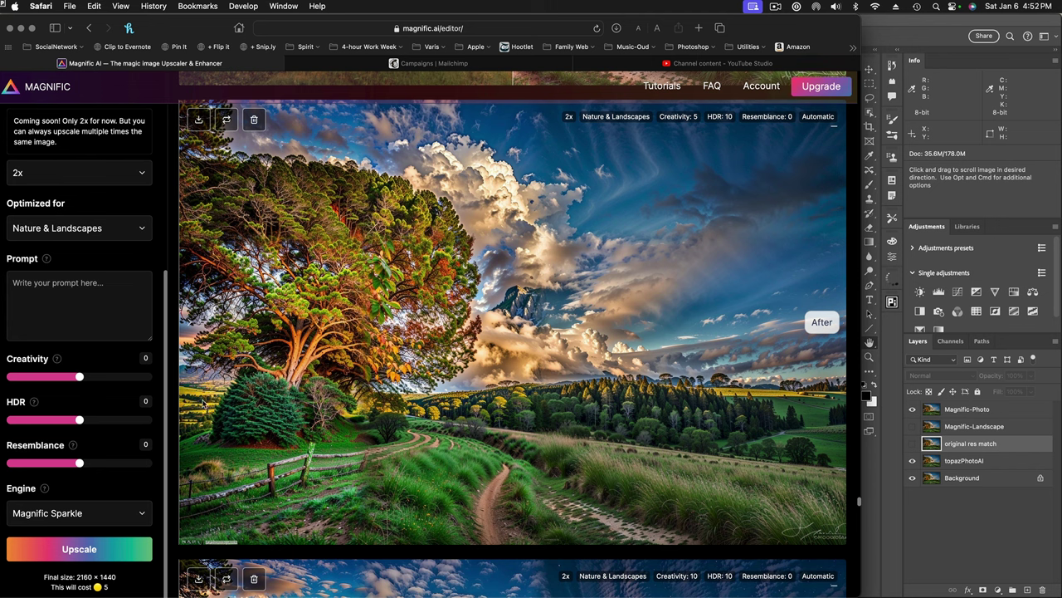
{"action": "scroll", "coordinate": [538, 358], "scroll_direction": "up", "scroll_amount": 6}
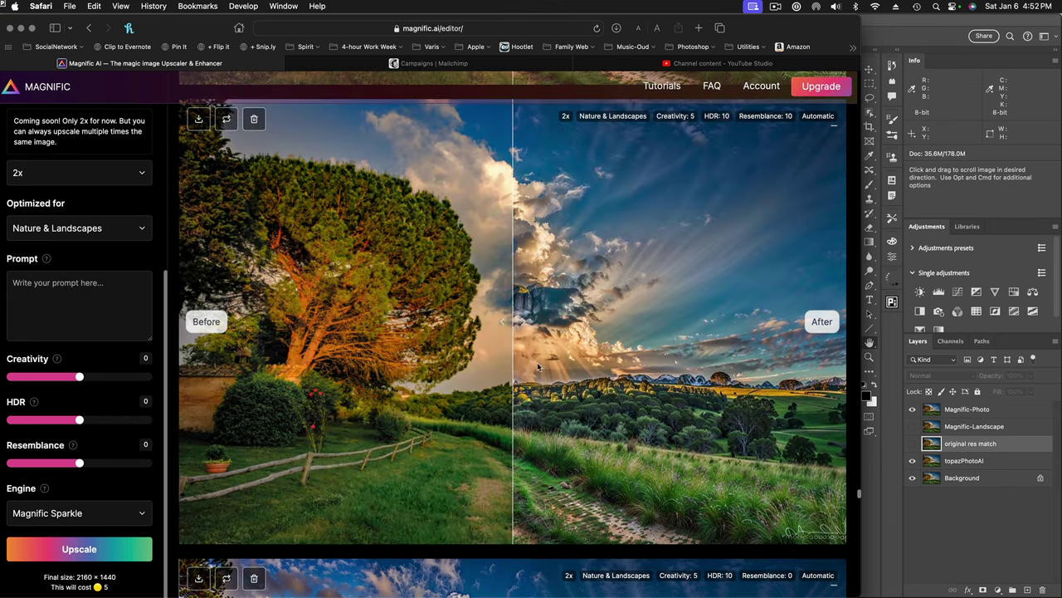
{"action": "left_click_drag", "start_coordinate": [513, 324], "coordinate": [218, 321]}
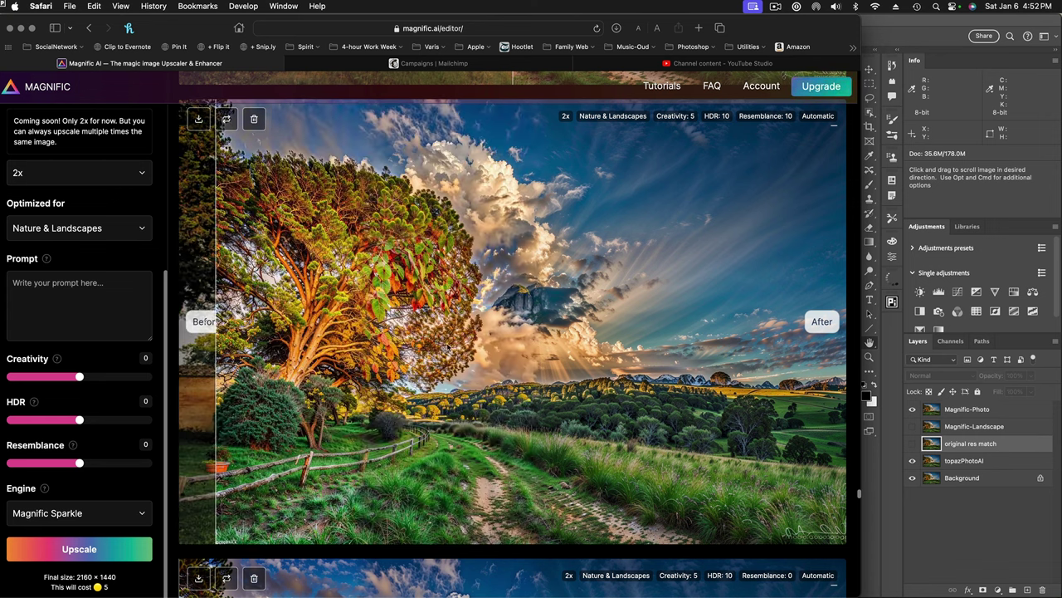
Compare the Creativity -2, HDR 10, Resemblance 10 upscale against the original.
{"action": "scroll", "coordinate": [535, 359], "scroll_direction": "up", "scroll_amount": 10}
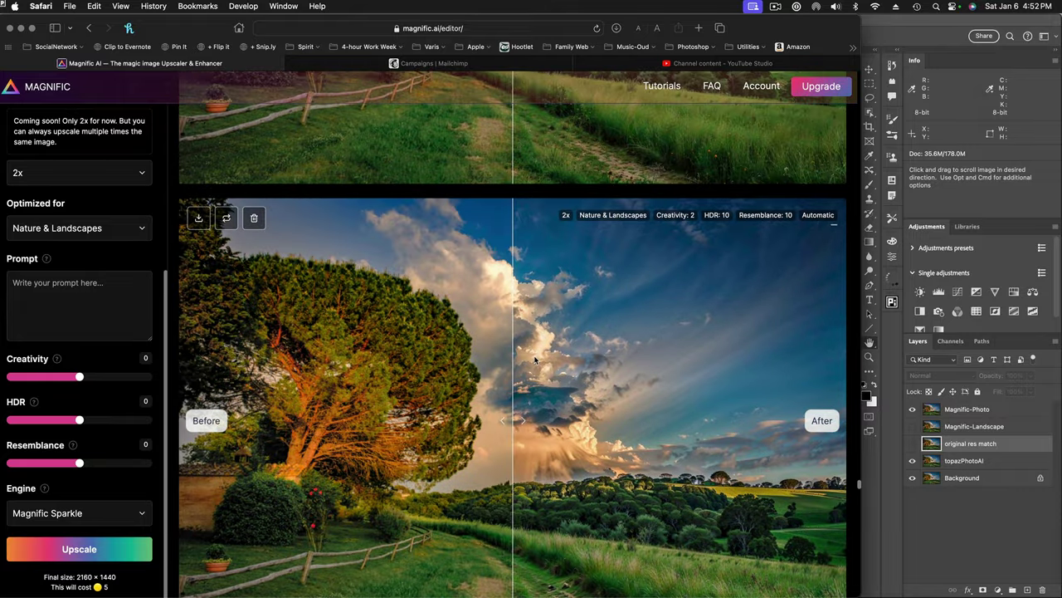
{"action": "scroll", "coordinate": [533, 365], "scroll_direction": "down", "scroll_amount": 3}
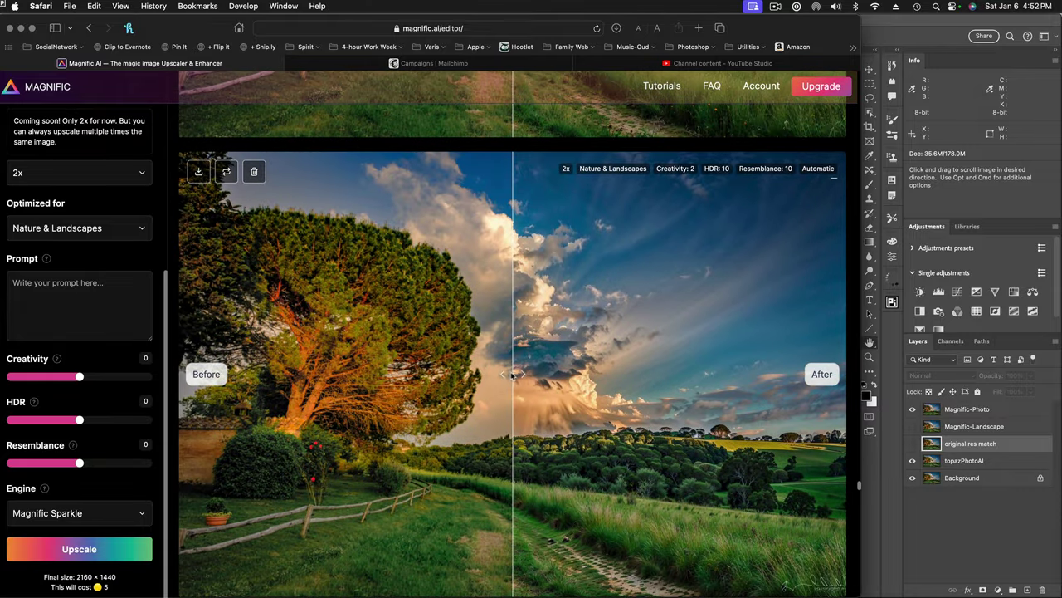
{"action": "left_click_drag", "start_coordinate": [514, 375], "coordinate": [224, 374]}
{"action": "scroll", "coordinate": [514, 375], "scroll_direction": "up", "scroll_amount": 10}
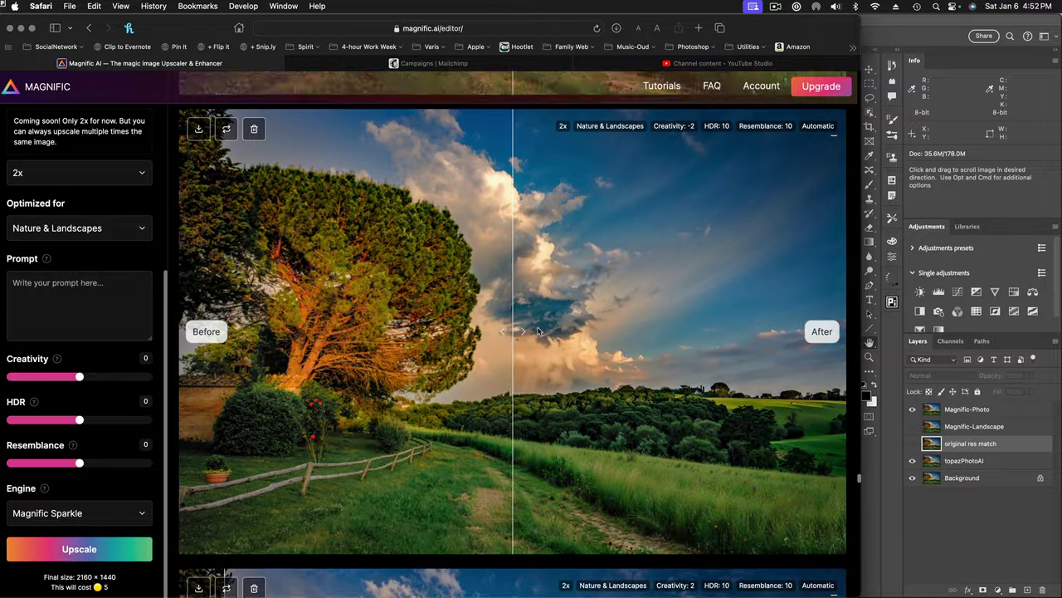
{"action": "left_click_drag", "start_coordinate": [513, 373], "coordinate": [457, 374]}
Compare the Creativity -10 upscale against the original landscape.
{"action": "scroll", "coordinate": [569, 324], "scroll_direction": "up", "scroll_amount": 5}
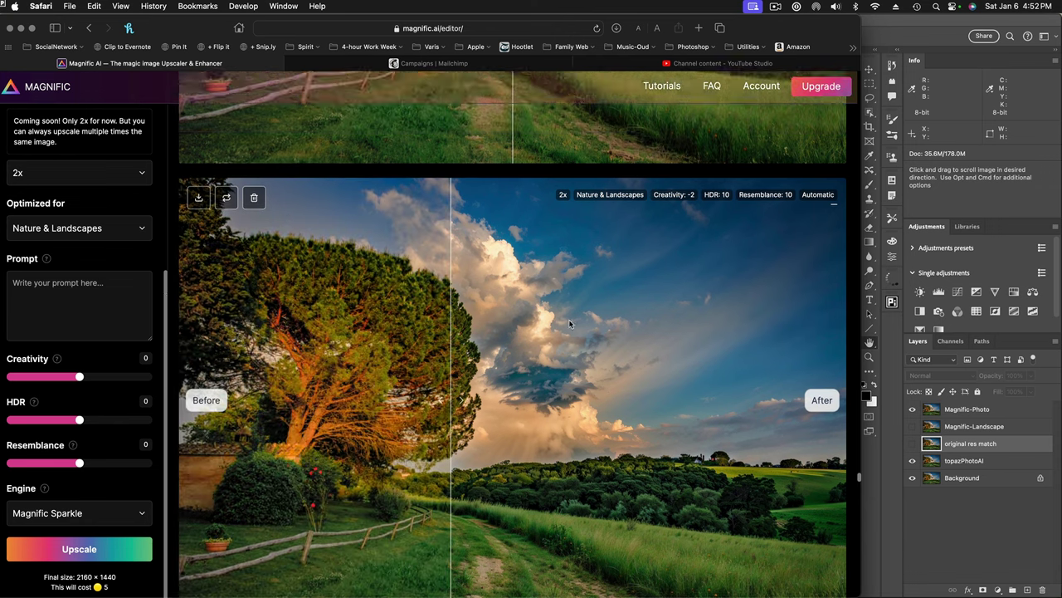
{"action": "scroll", "coordinate": [569, 324], "scroll_direction": "up", "scroll_amount": 3}
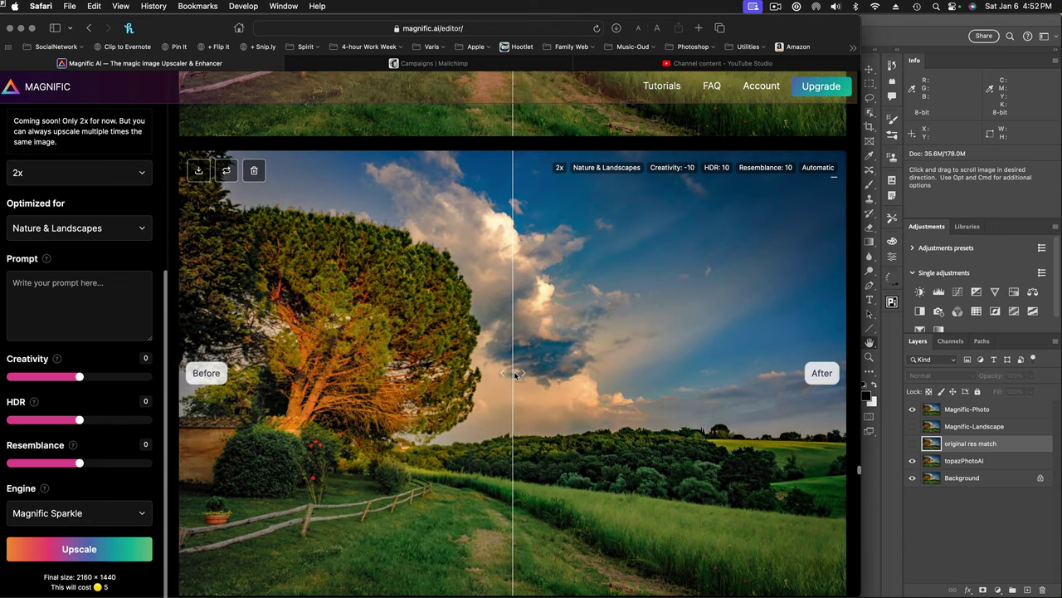
{"action": "left_click_drag", "start_coordinate": [515, 373], "coordinate": [416, 362]}
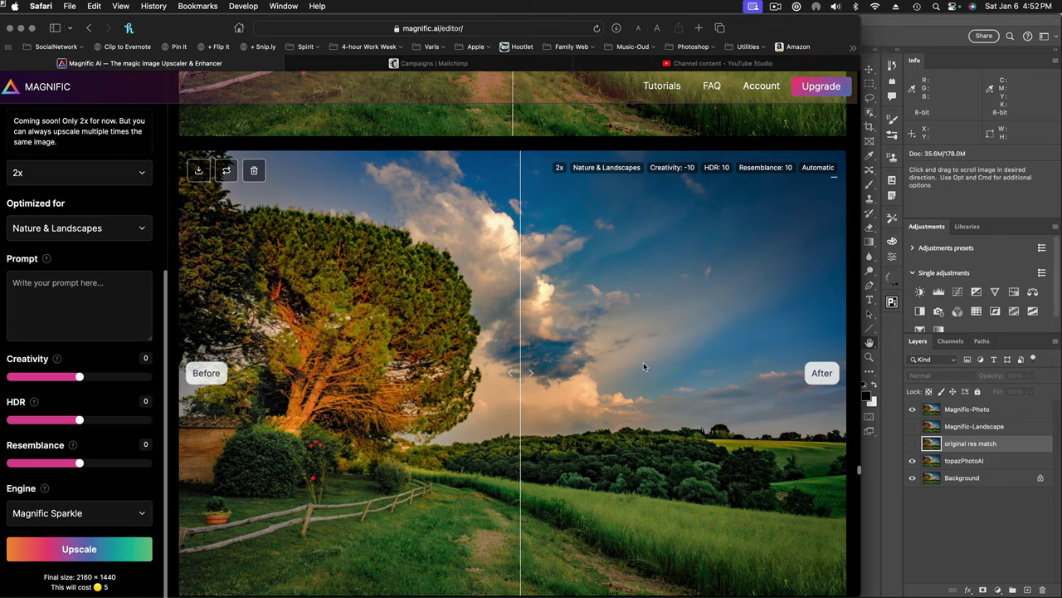
{"action": "scroll", "coordinate": [644, 362], "scroll_direction": "up", "scroll_amount": 3}
{"action": "scroll", "coordinate": [644, 362], "scroll_direction": "down", "scroll_amount": 5}
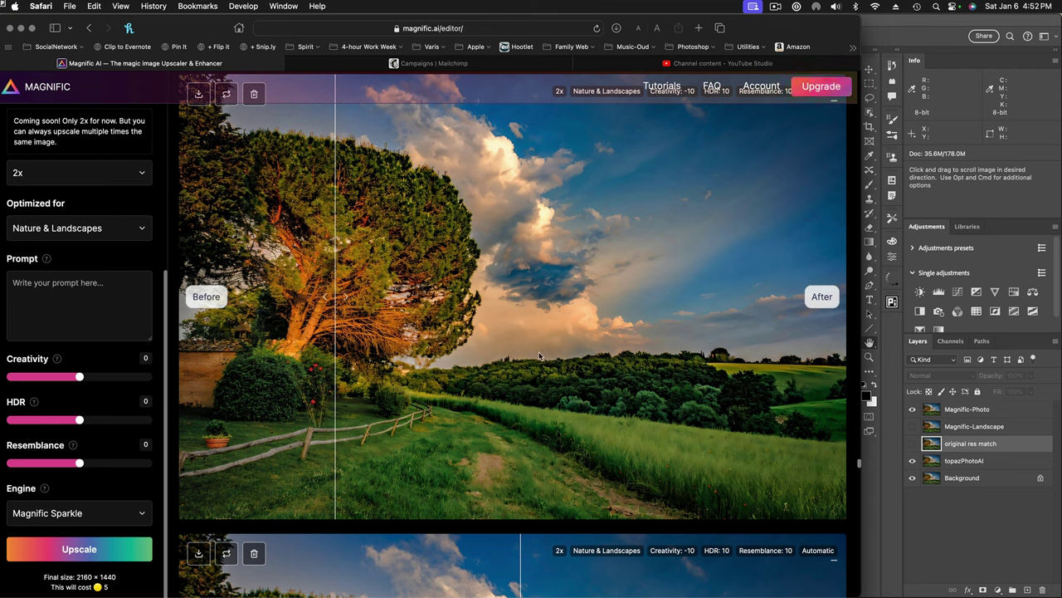
{"action": "left_click", "coordinate": [908, 20]}
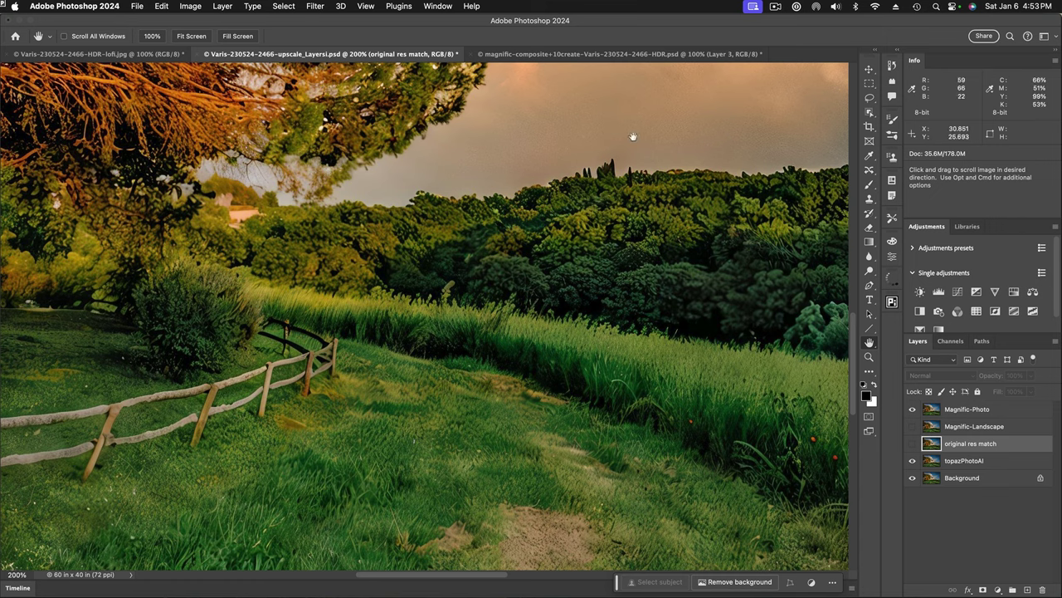
{"action": "left_click", "coordinate": [587, 54]}
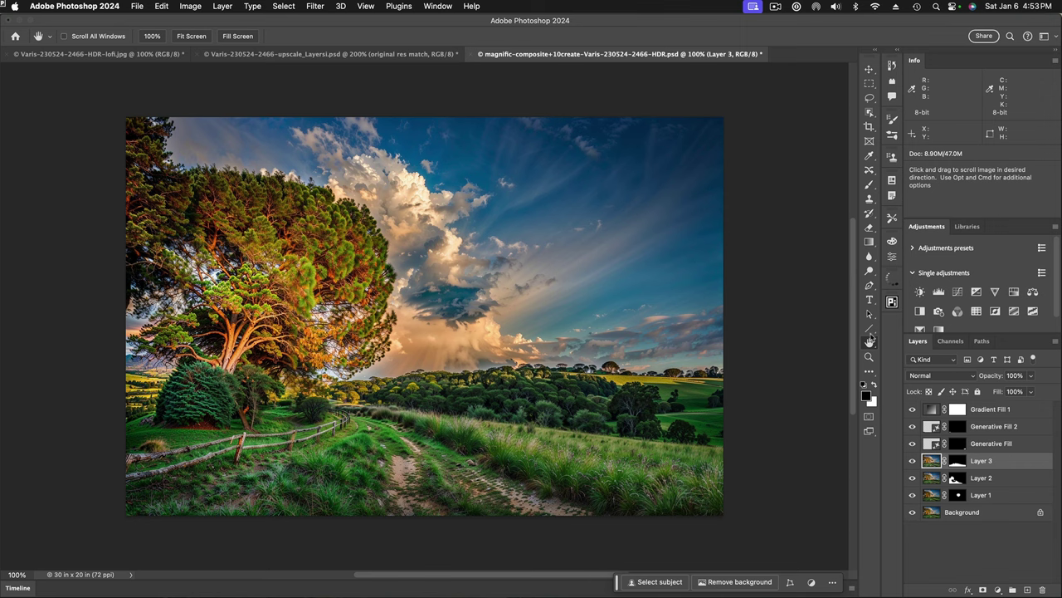
Zoom in, hide all but Background, then re-enable Layers 1, 2 and 3 one by one.
{"action": "key", "text": "super+plus"}
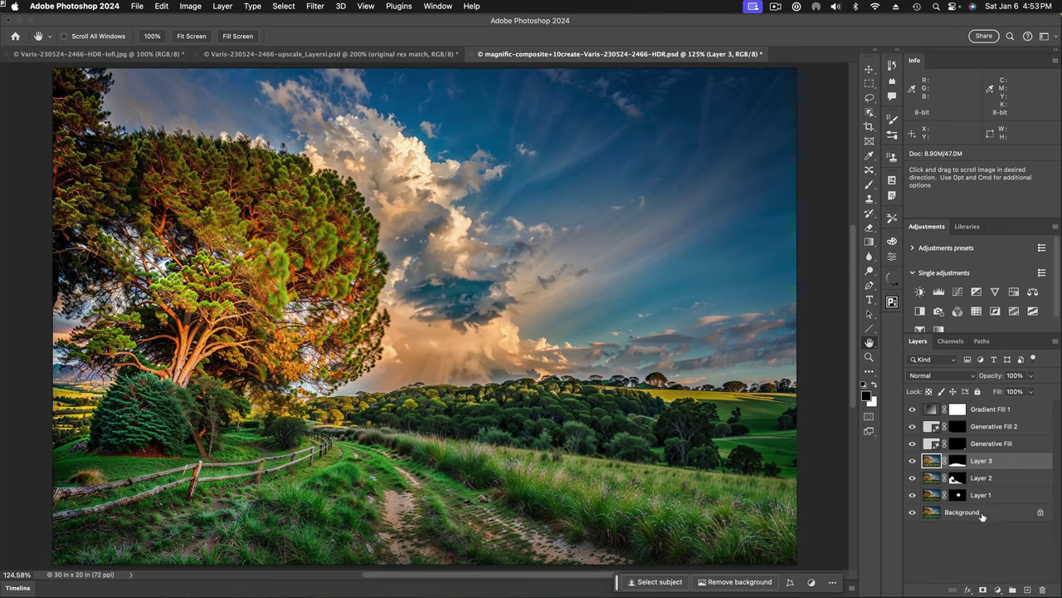
{"action": "left_click", "coordinate": [913, 514], "text": "alt"}
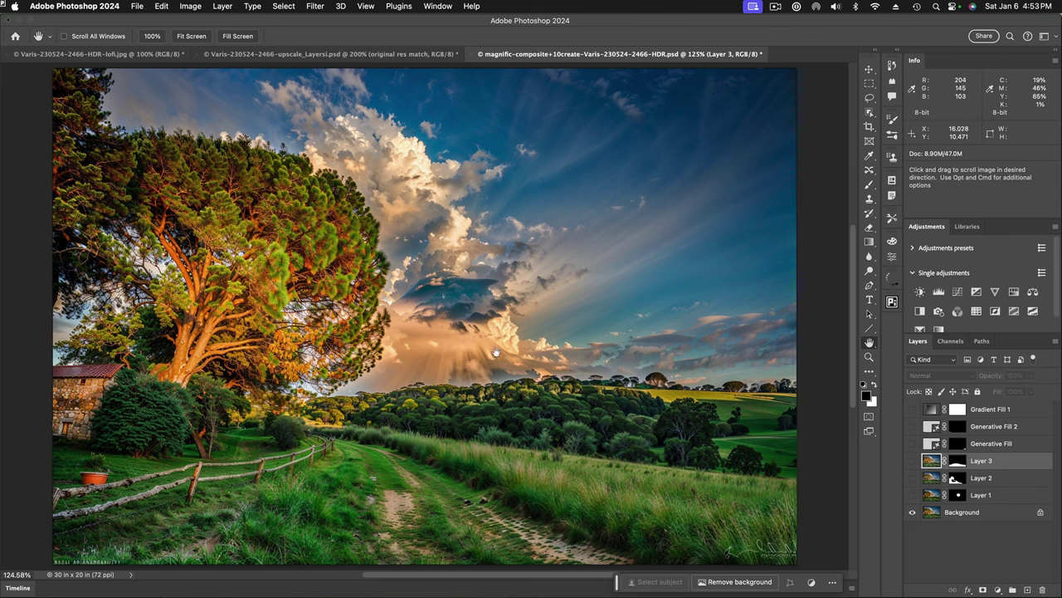
{"action": "left_click", "coordinate": [913, 496]}
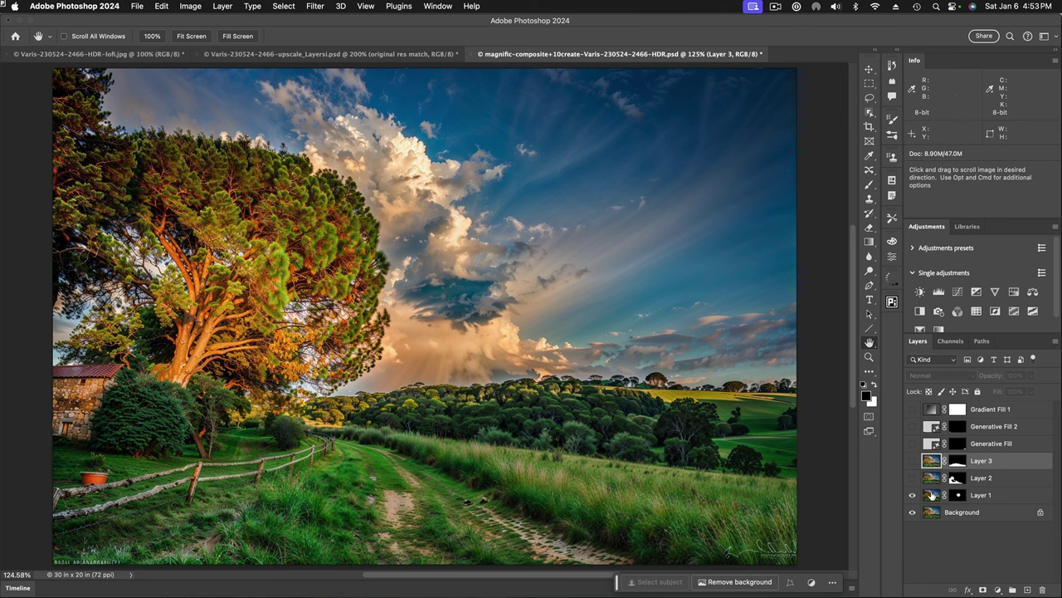
{"action": "left_click", "coordinate": [912, 478]}
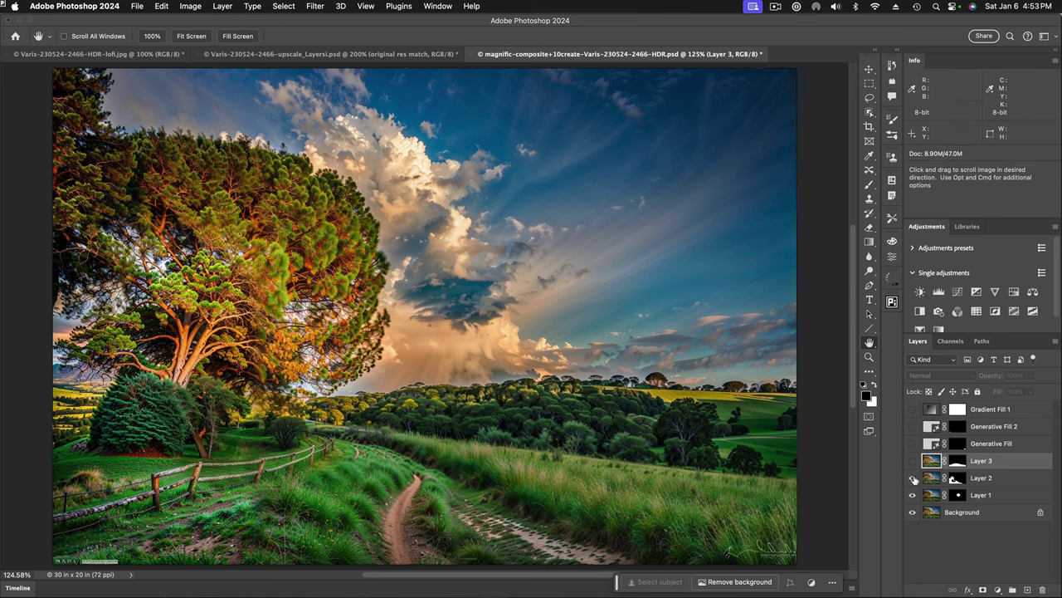
{"action": "left_click", "coordinate": [913, 479]}
{"action": "left_click", "coordinate": [913, 478]}
{"action": "left_click", "coordinate": [913, 462]}
{"action": "left_click", "coordinate": [913, 461]}
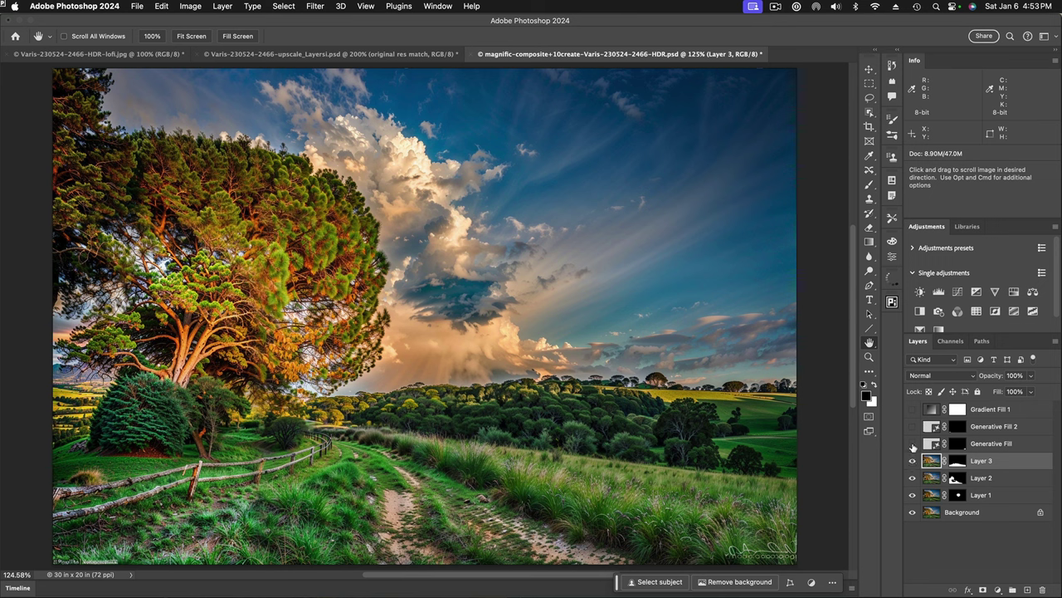
Toggle Generative Fill and Generative Fill 2 to compare, leaving both visible.
{"action": "left_click", "coordinate": [913, 444]}
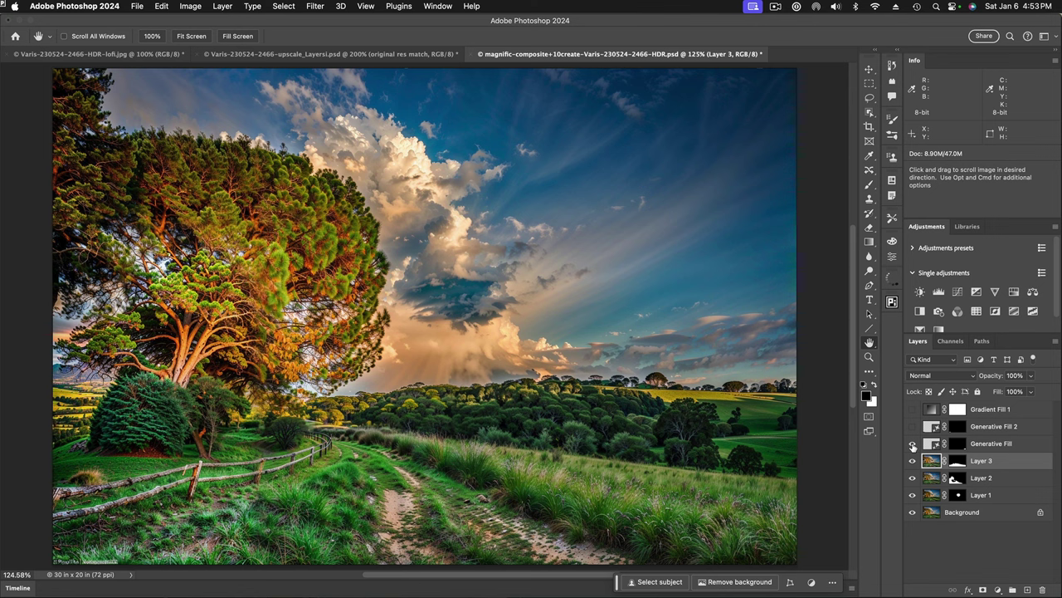
{"action": "left_click", "coordinate": [912, 444]}
{"action": "left_click", "coordinate": [913, 444]}
{"action": "left_click", "coordinate": [912, 427]}
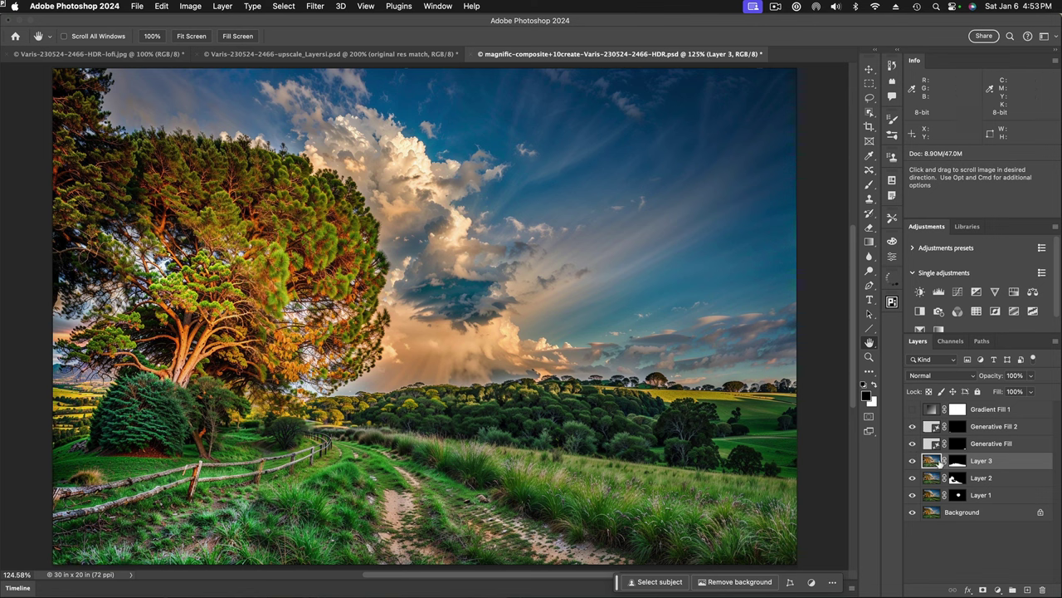
{"action": "left_click_drag", "start_coordinate": [912, 426], "coordinate": [913, 444]}
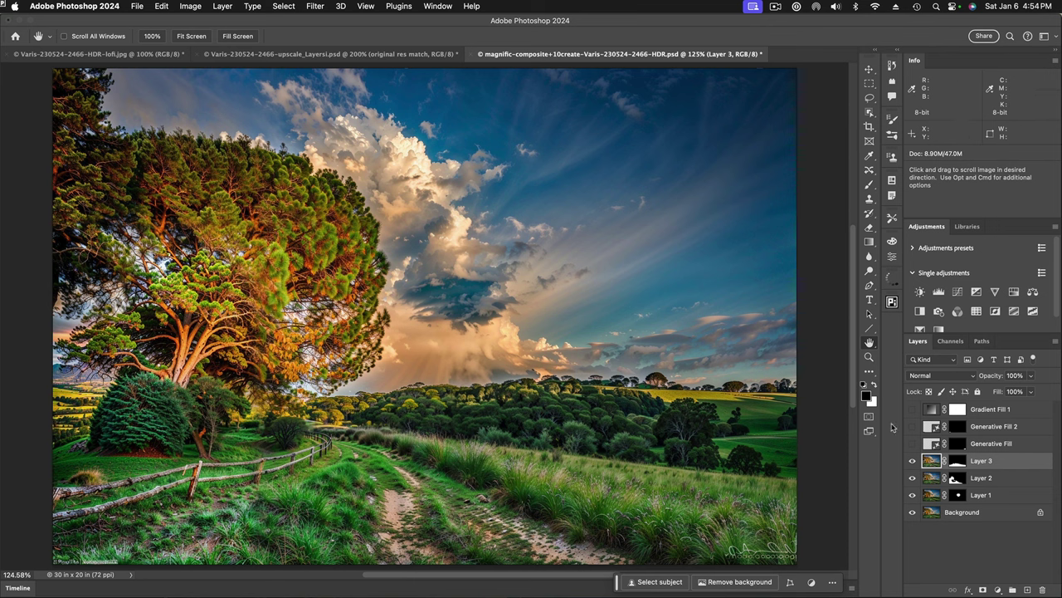
{"action": "left_click", "coordinate": [913, 444]}
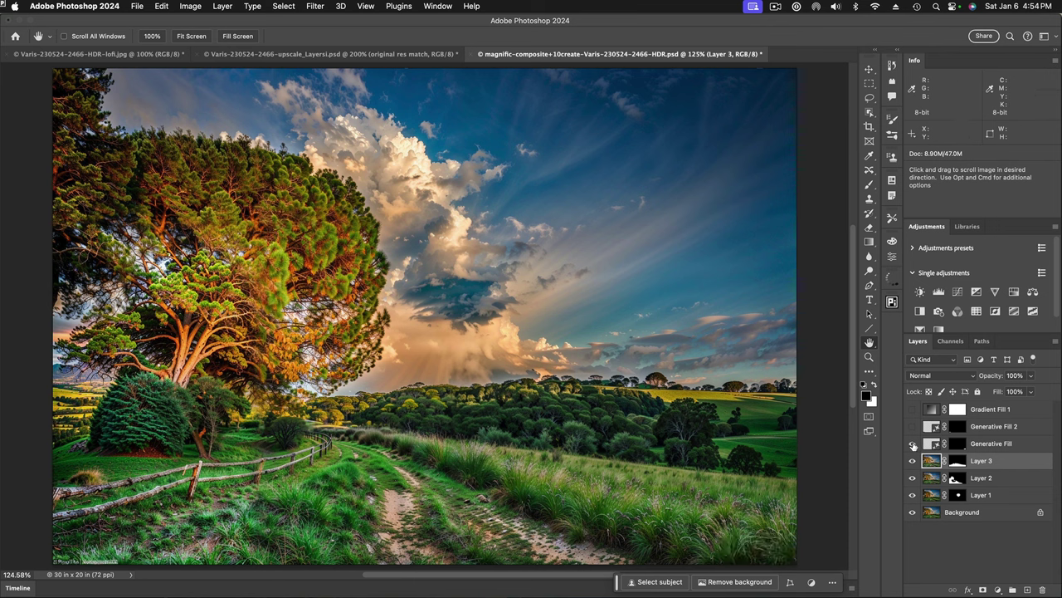
{"action": "left_click", "coordinate": [913, 427]}
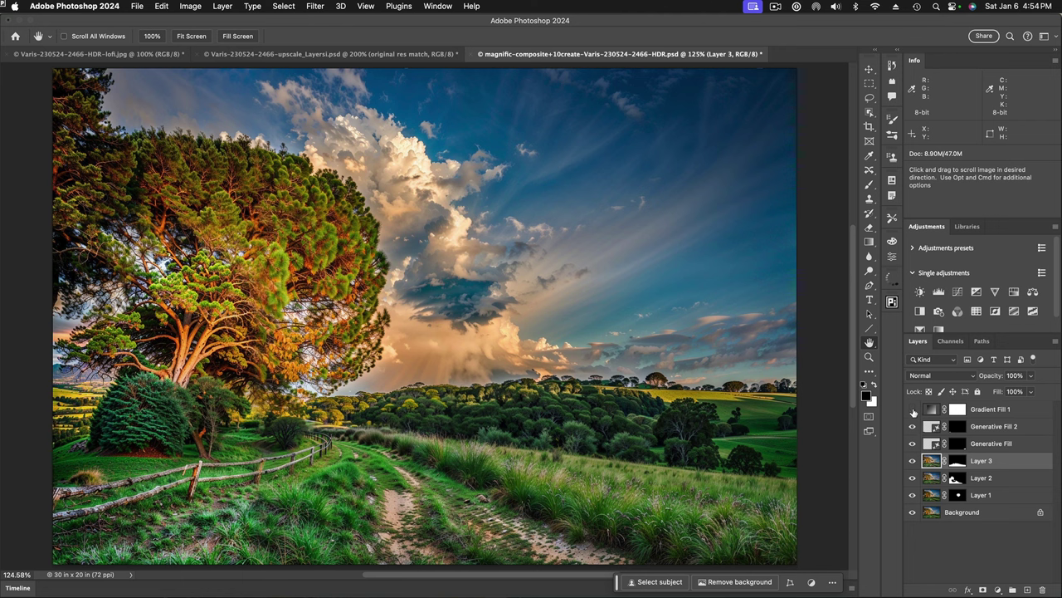
Turn on Gradient Fill 1 and fit the original lofi JPG to the screen.
{"action": "left_click", "coordinate": [913, 410]}
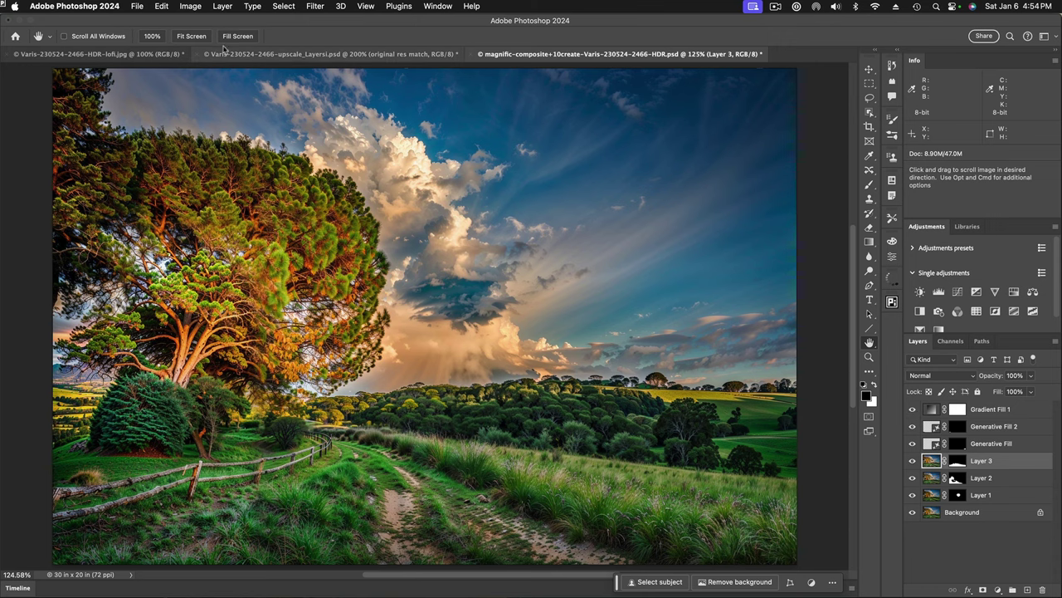
{"action": "left_click", "coordinate": [100, 54]}
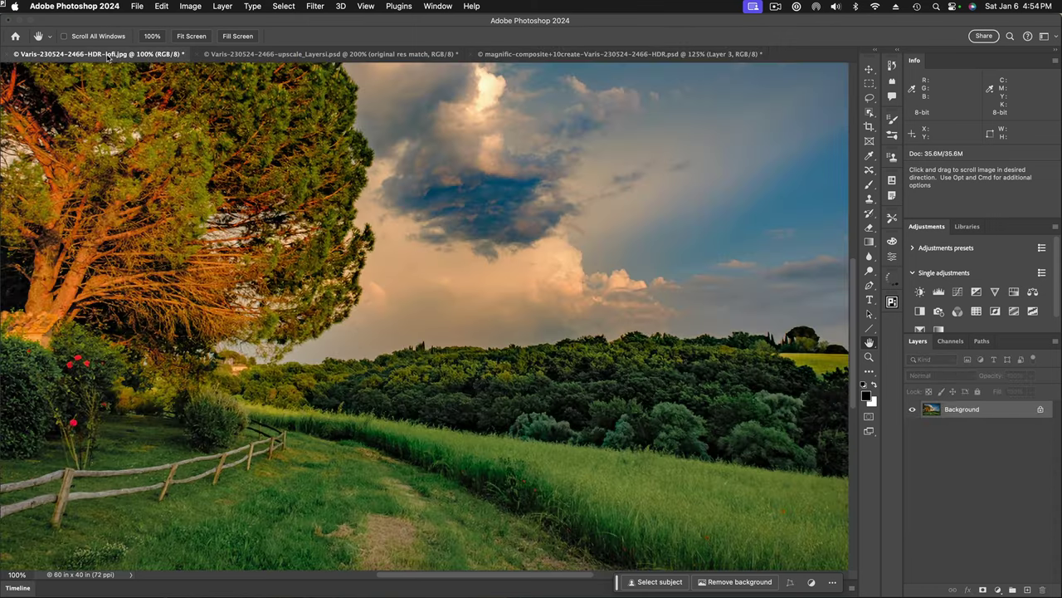
{"action": "key", "text": "super+space"}
{"action": "left_click", "coordinate": [804, 356], "text": "alt+super"}
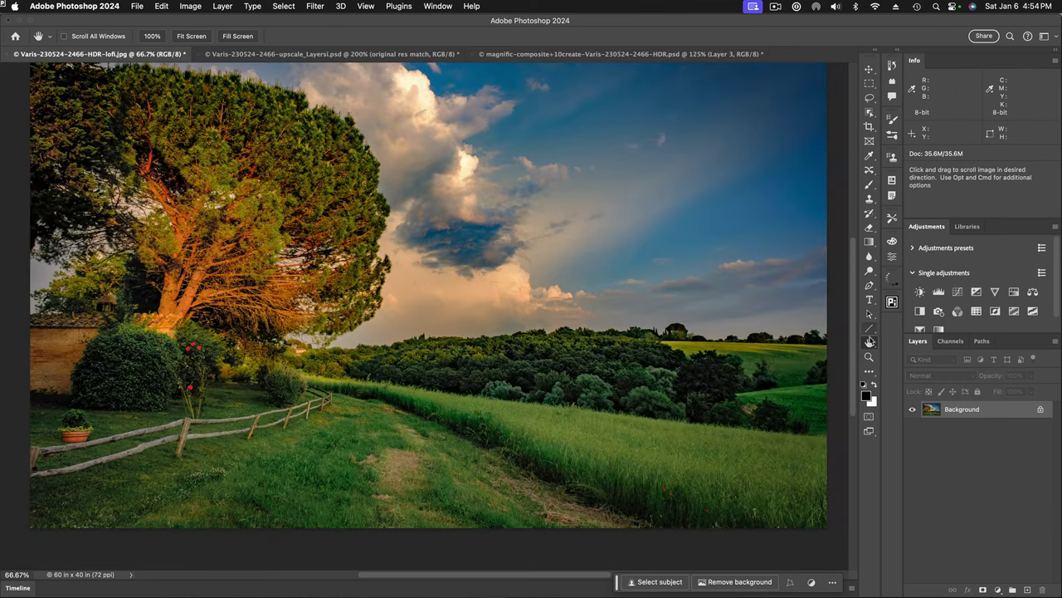
{"action": "double_click", "coordinate": [870, 342]}
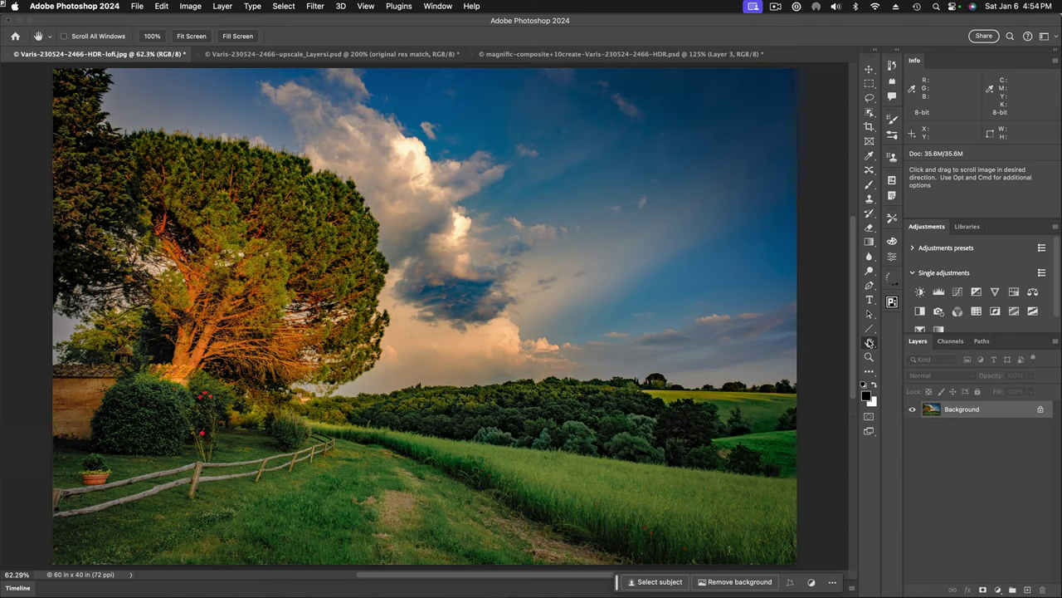
Flip between the composite and the original JPG to compare them, ending on the composite.
{"action": "left_click", "coordinate": [576, 55]}
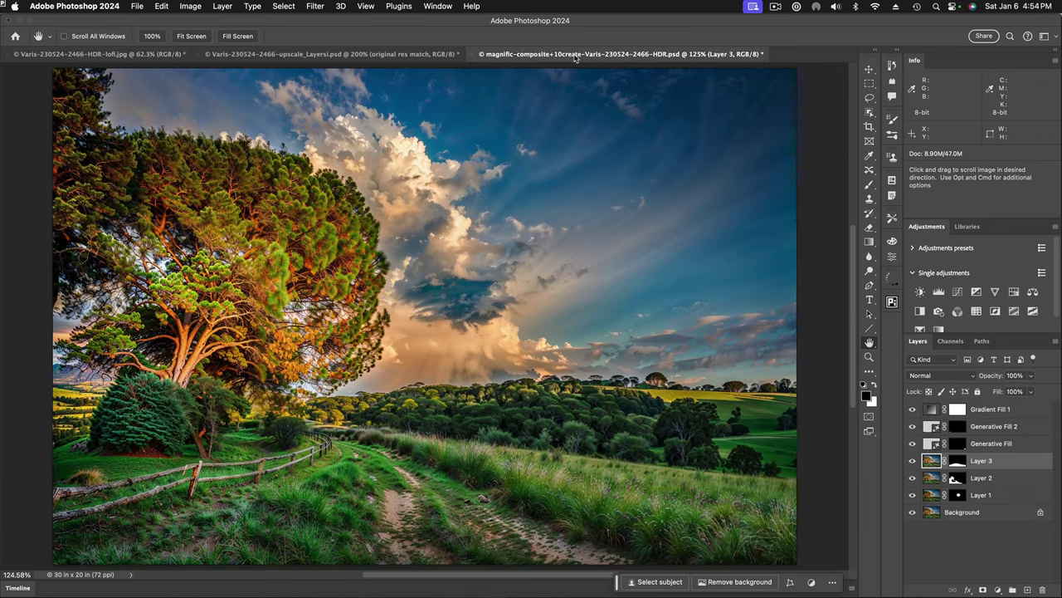
{"action": "left_click", "coordinate": [130, 55]}
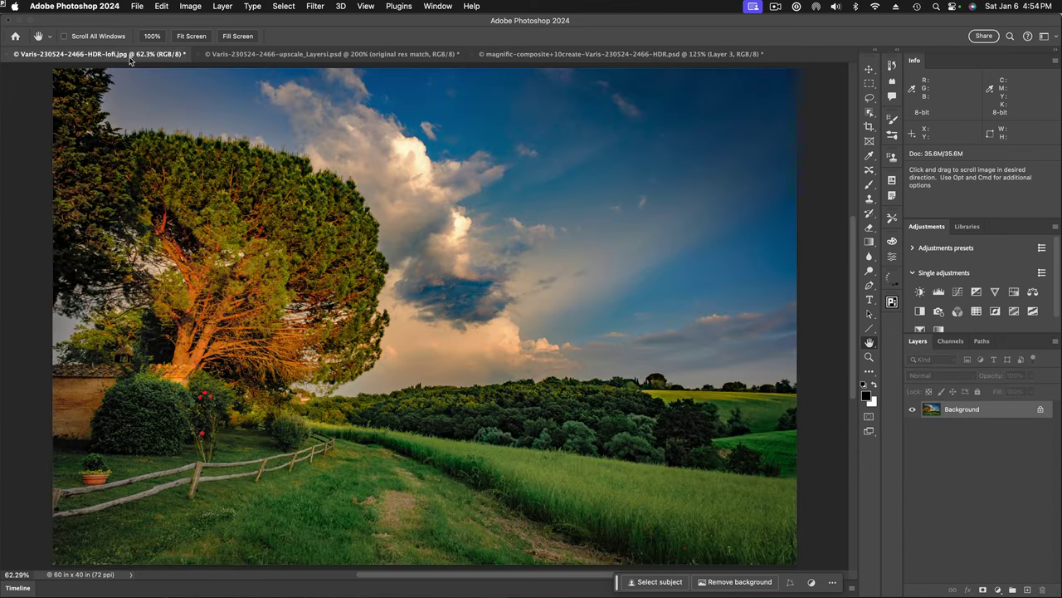
{"action": "left_click", "coordinate": [561, 55]}
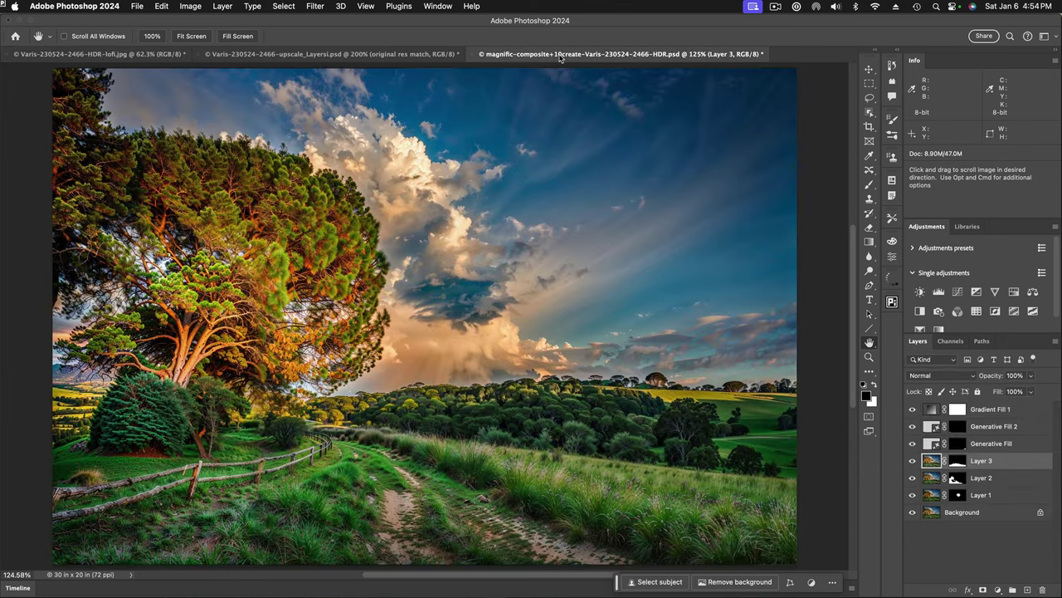